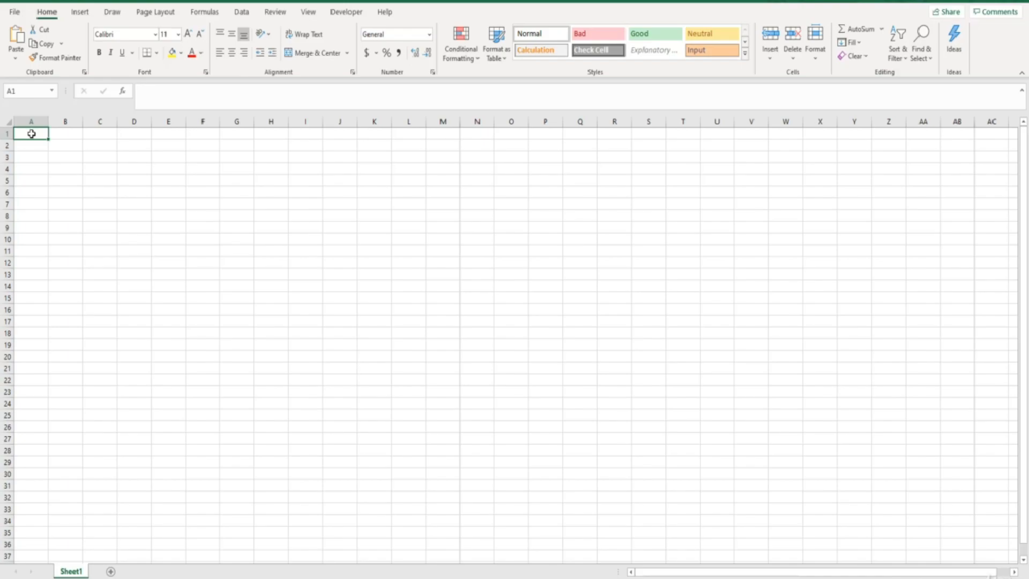
- Enable the Microsoft Power Pivot for Excel COM add-in from the Excel options
click(14, 12)
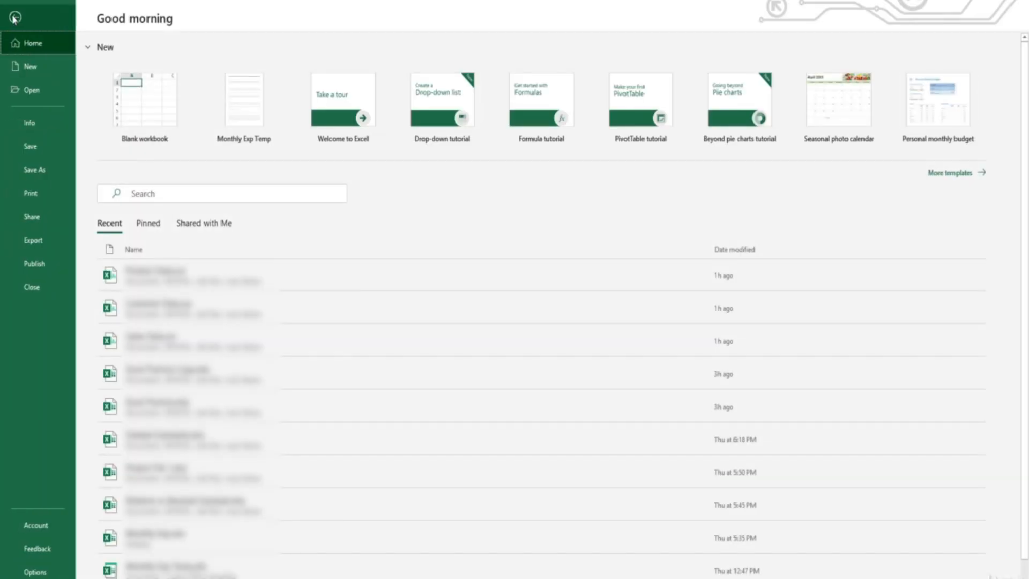
click(35, 572)
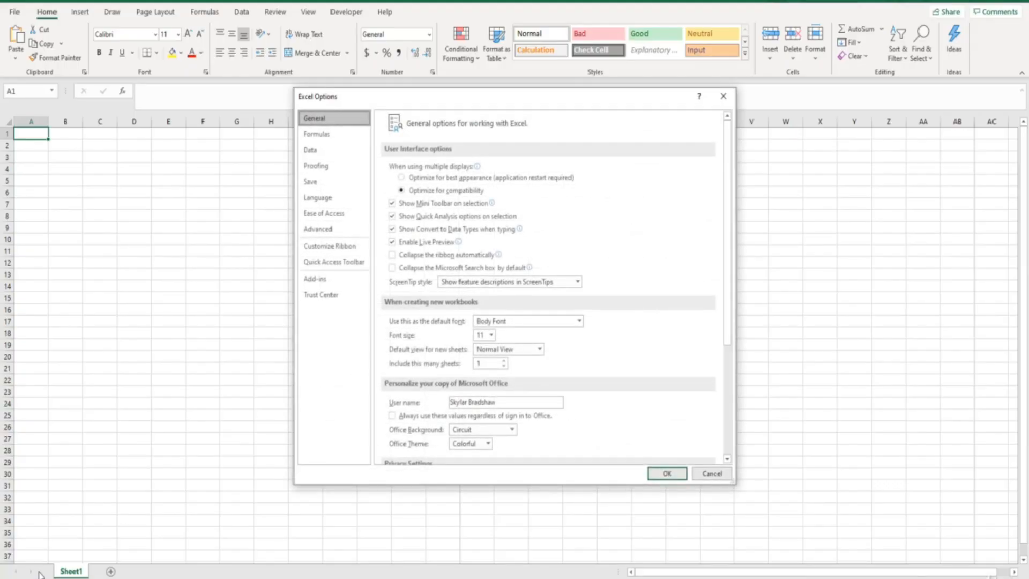
click(315, 287)
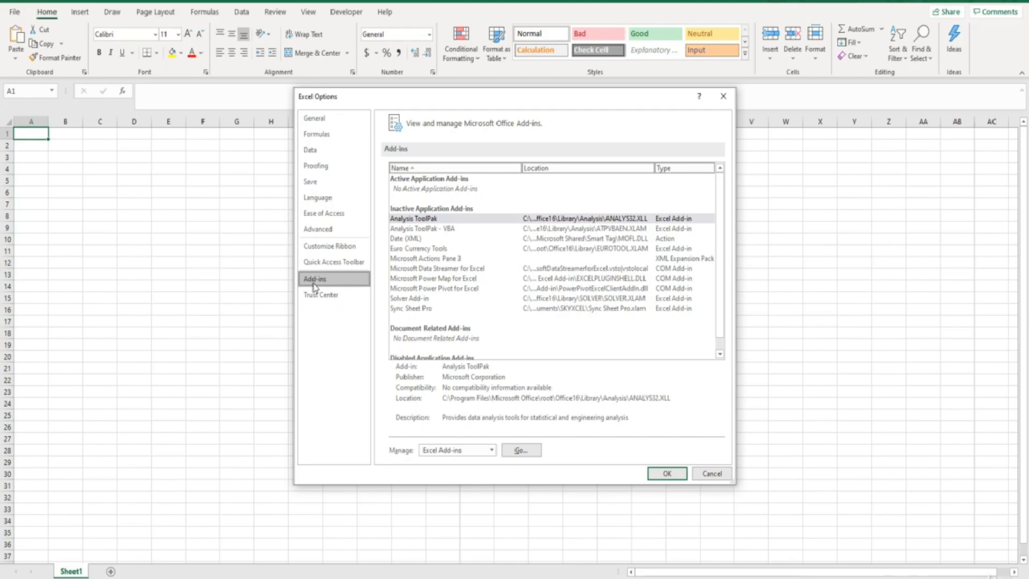
click(491, 451)
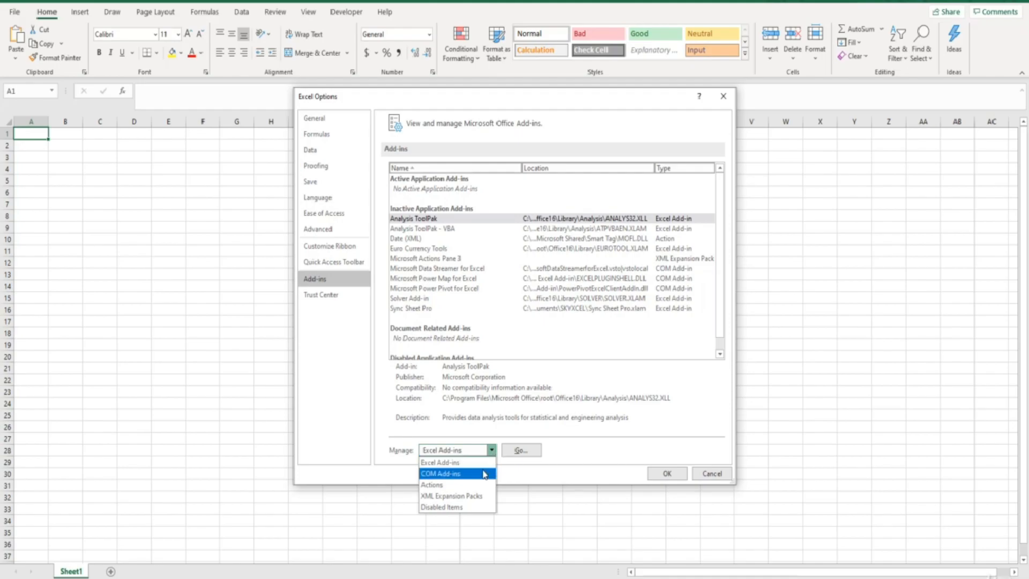
click(485, 474)
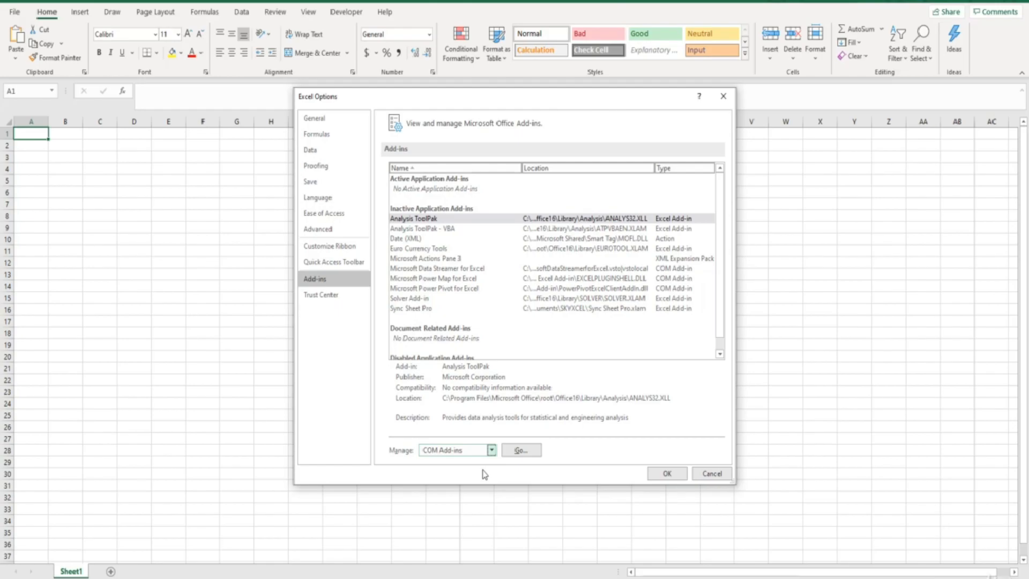
click(516, 451)
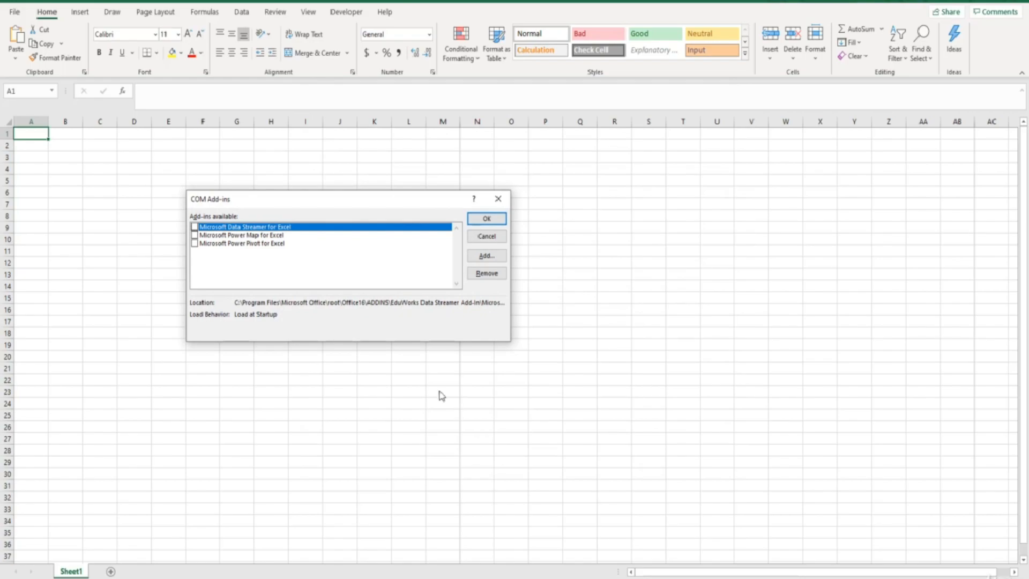
click(194, 243)
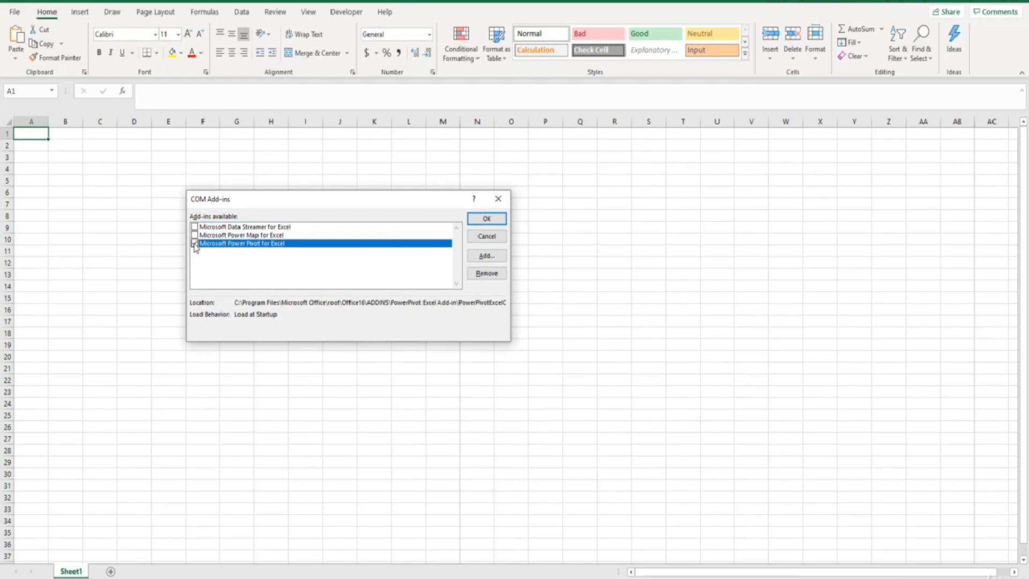
click(486, 219)
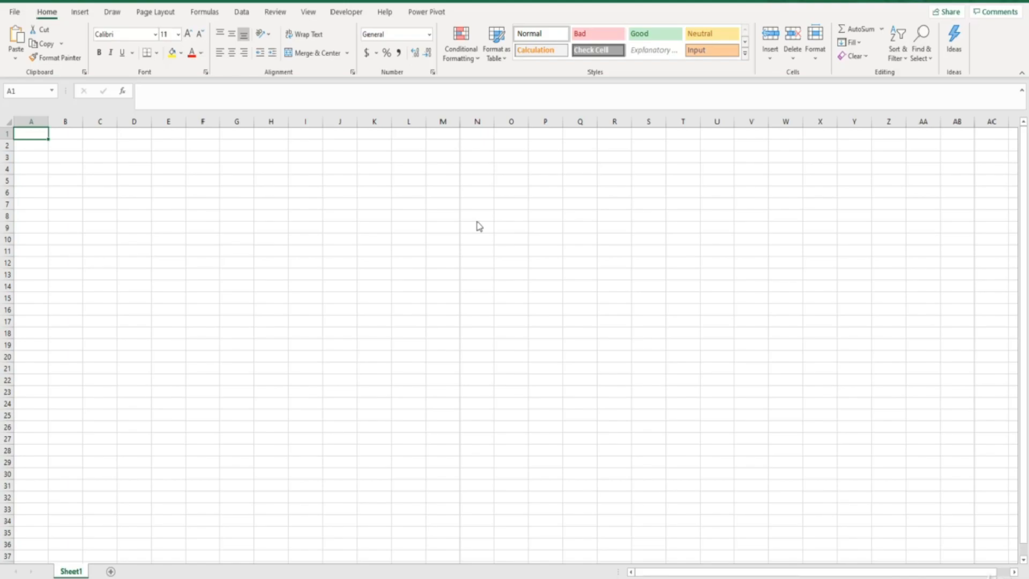
- Open the Power Pivot data model management window
click(431, 13)
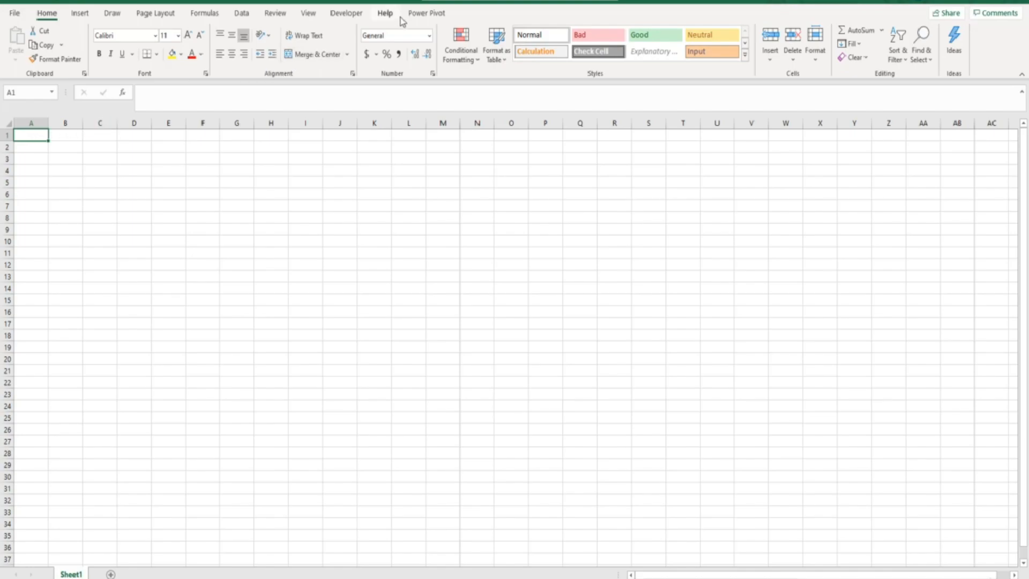
click(421, 14)
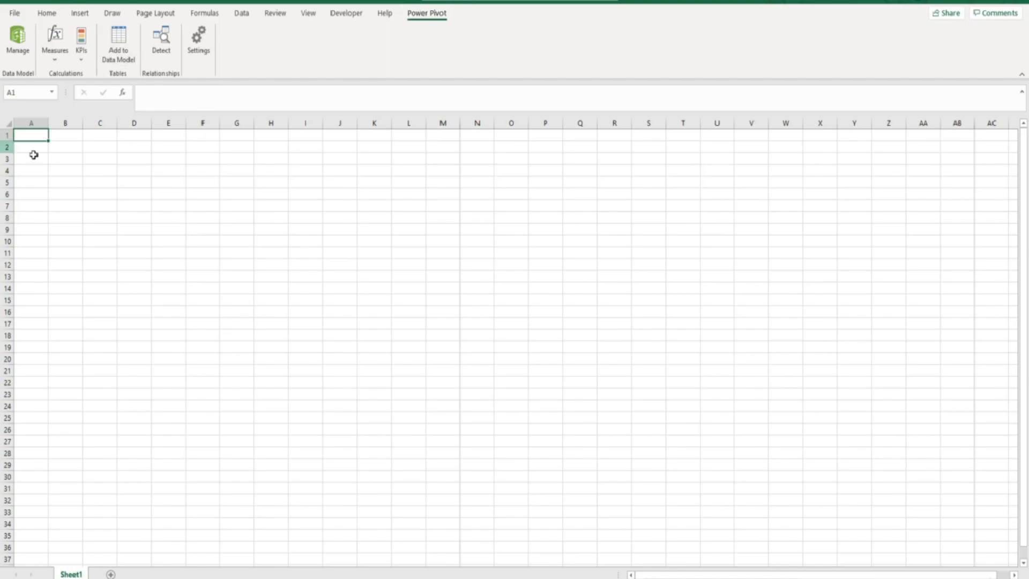
click(68, 217)
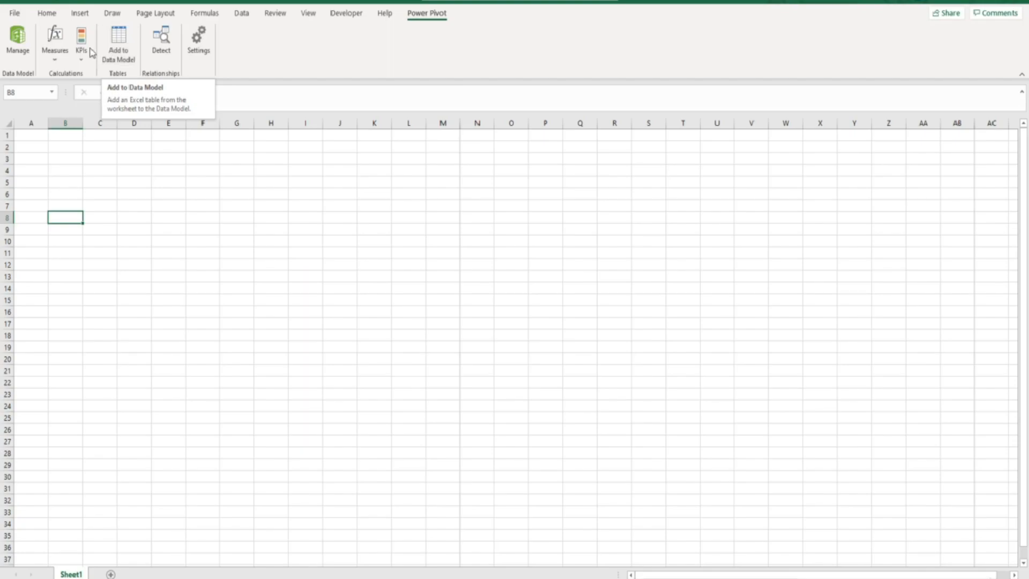
click(24, 42)
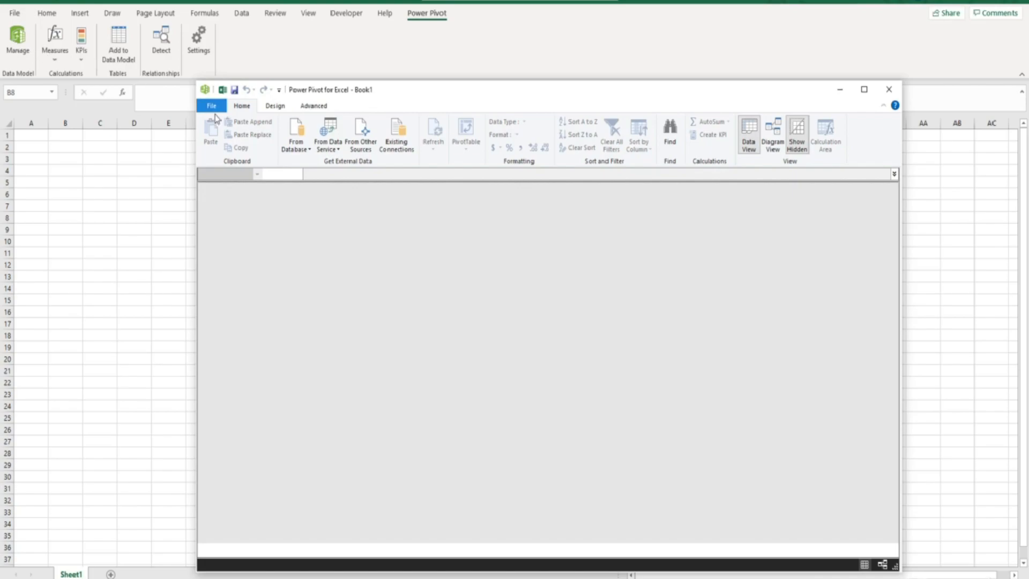
- Start a table import from other sources, choosing Excel File as the data source
click(295, 153)
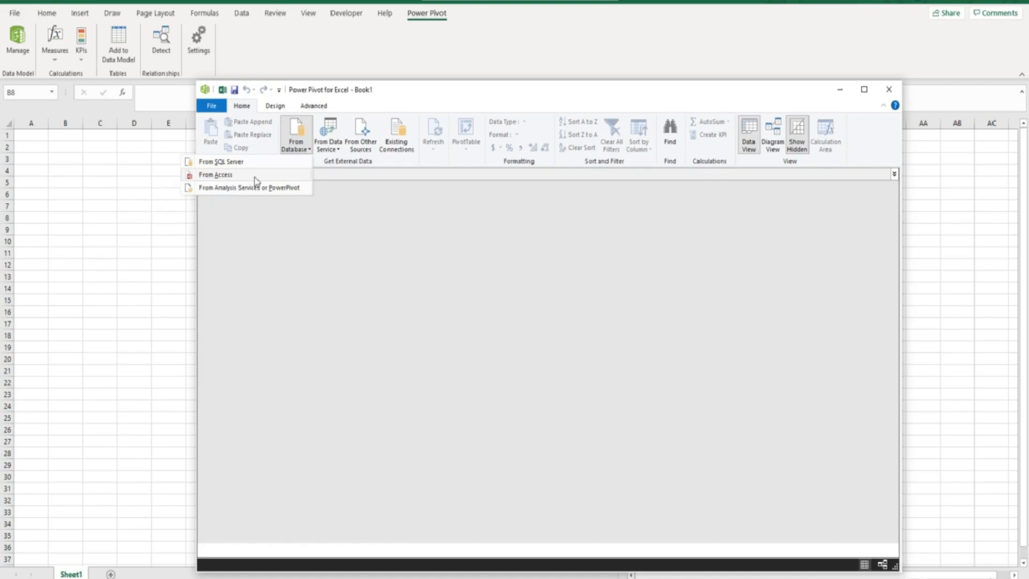
click(364, 141)
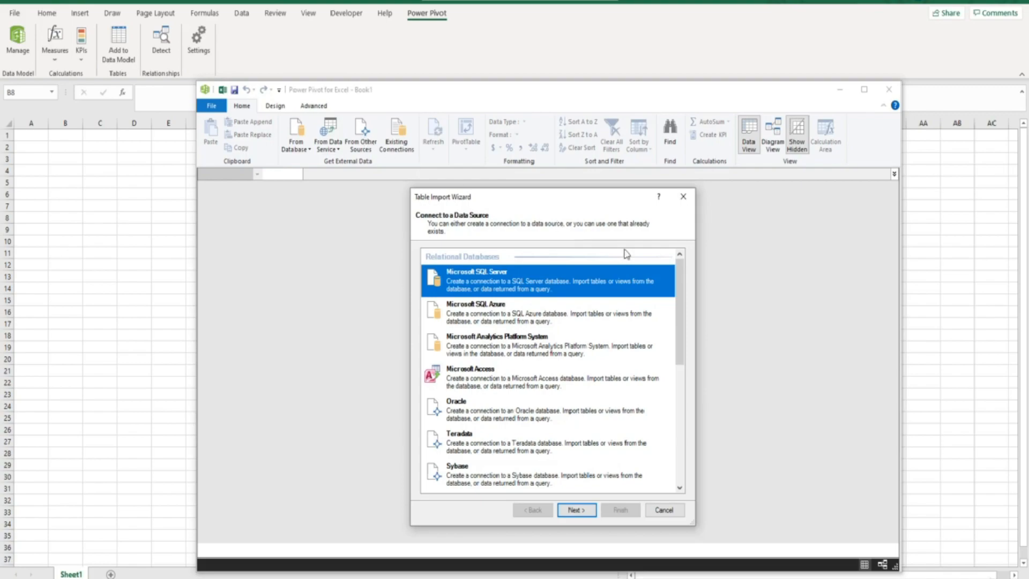
drag(684, 294, 688, 419)
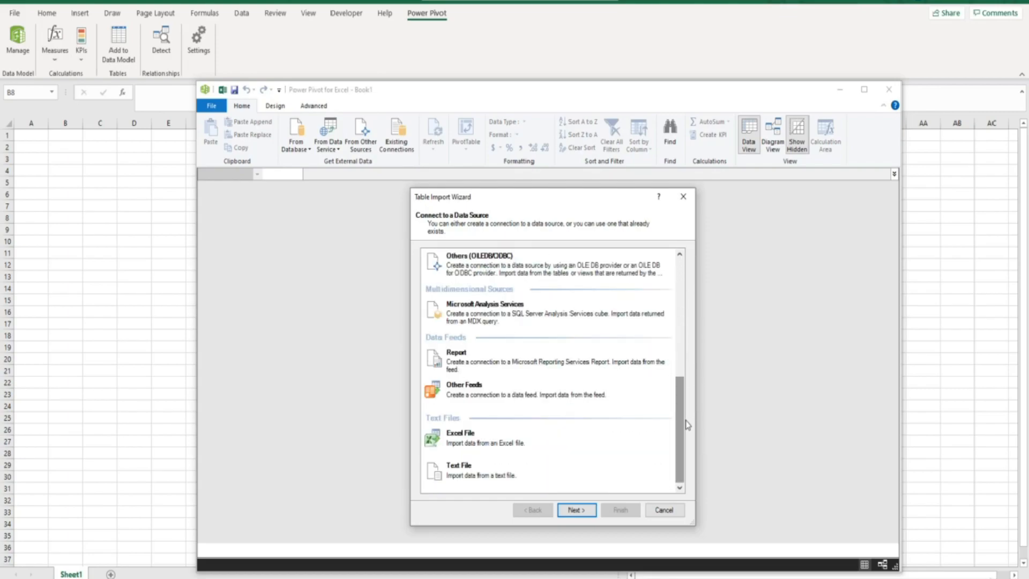
click(503, 443)
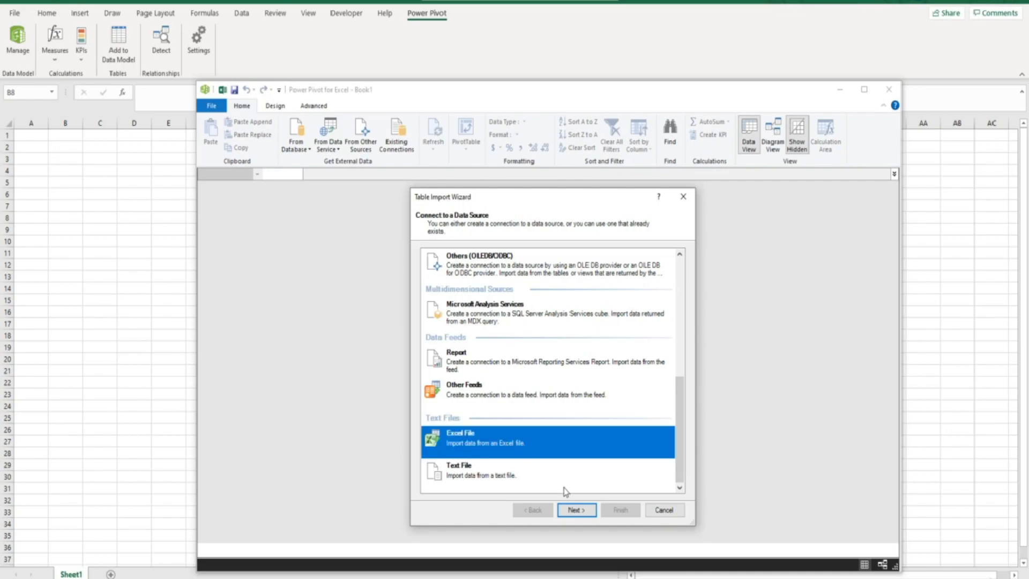
click(576, 509)
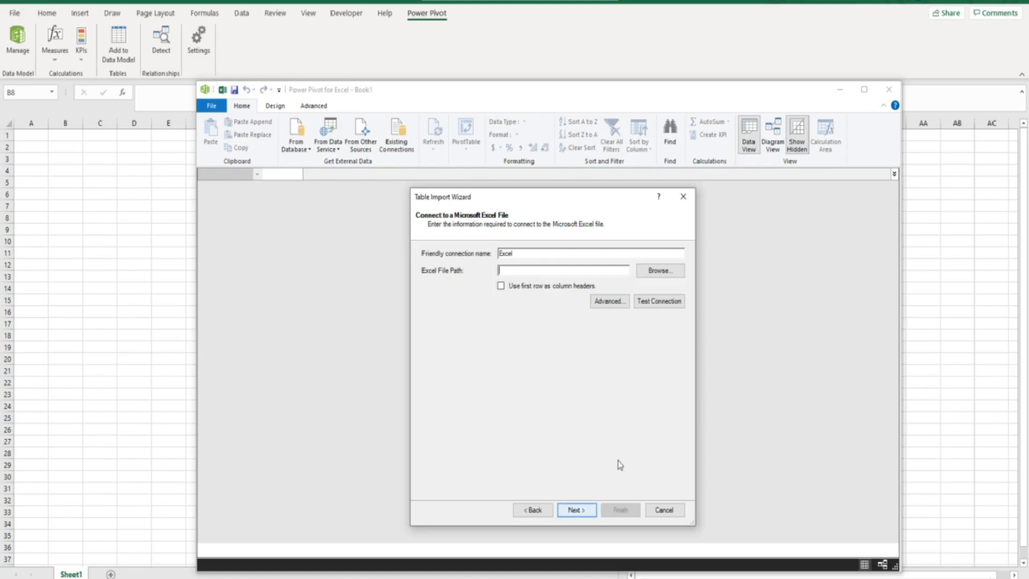
- Connect to PowerPivot Data Tables.xlsx on the Desktop, using the first row as column headers
click(650, 274)
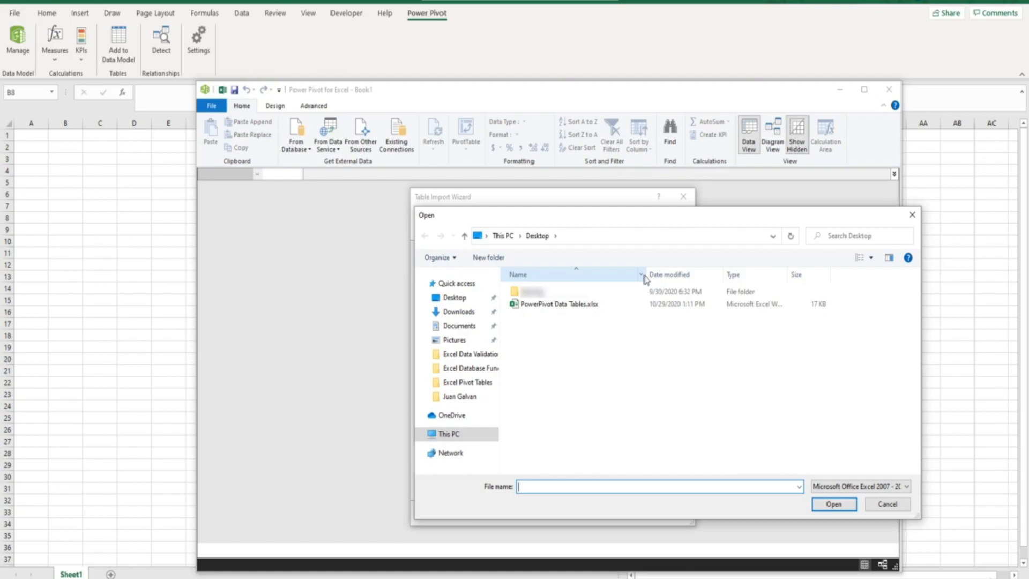
click(597, 305)
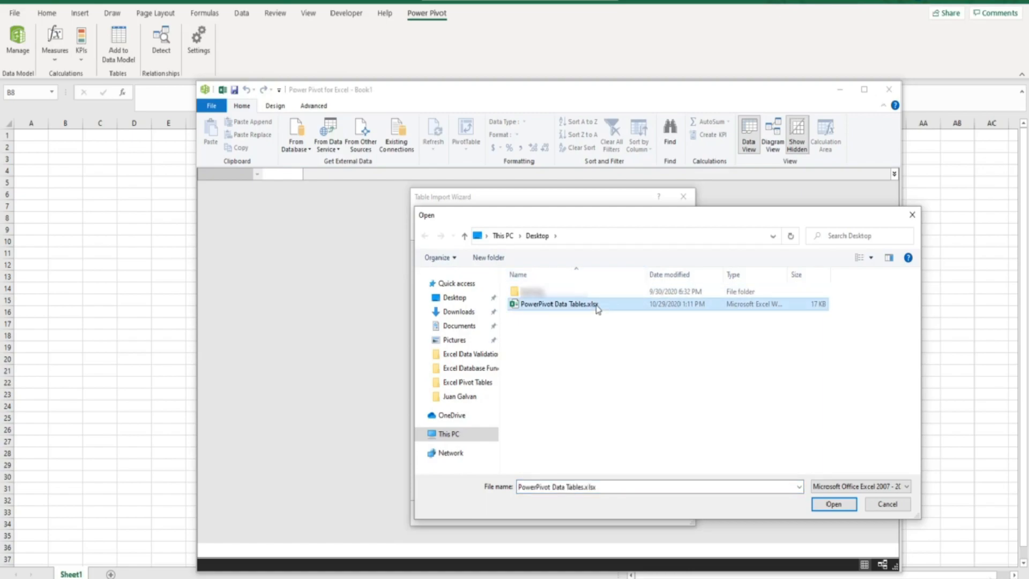
click(820, 505)
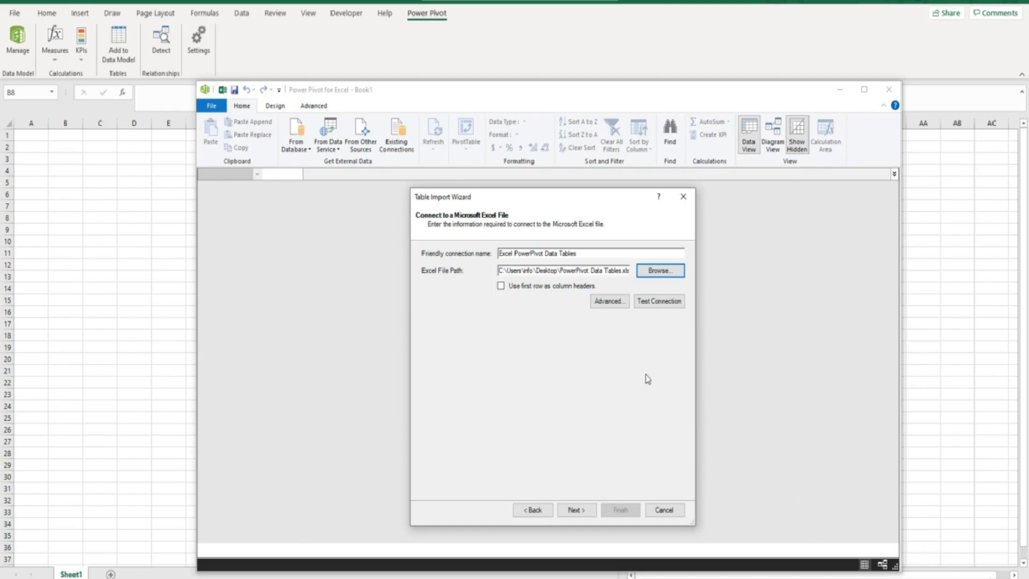
click(502, 287)
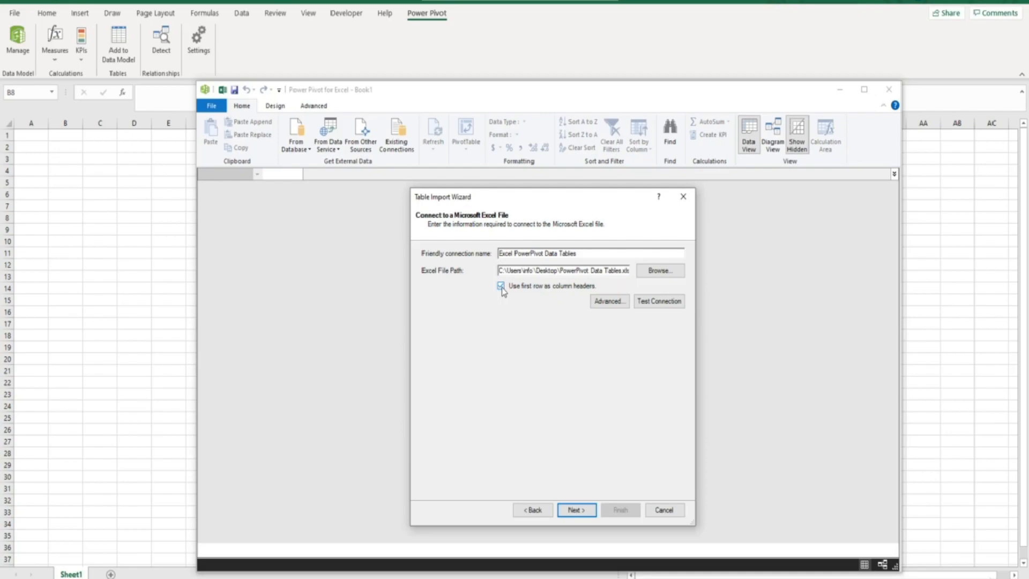
click(576, 510)
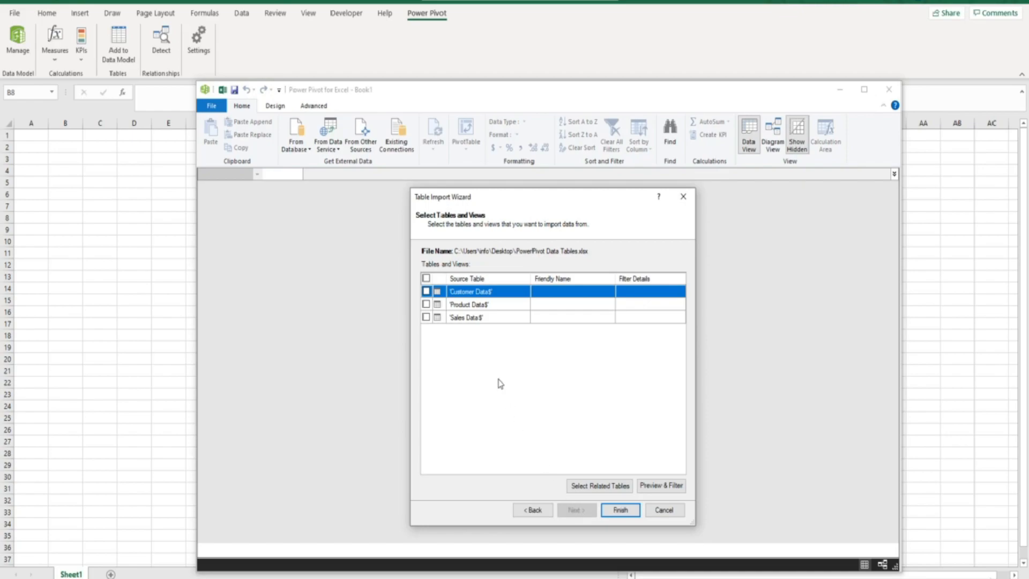
- Select all three tables in the workbook and finish the import
click(426, 278)
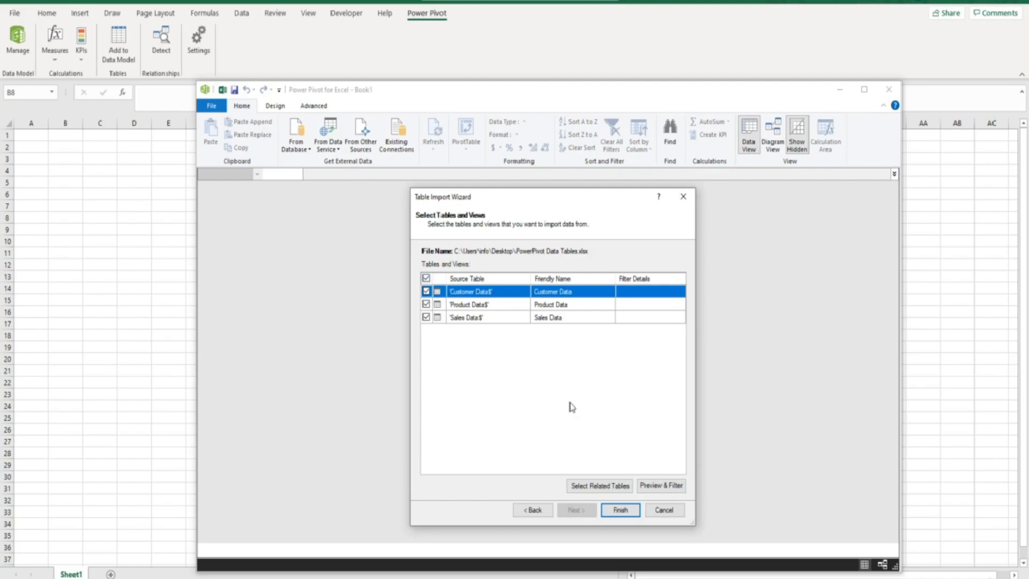
click(619, 510)
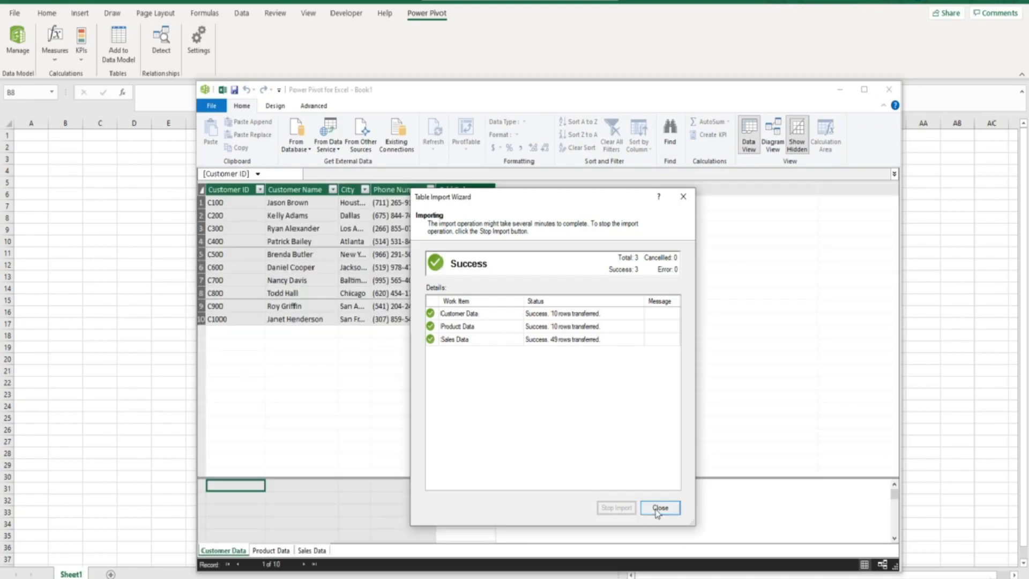
click(659, 508)
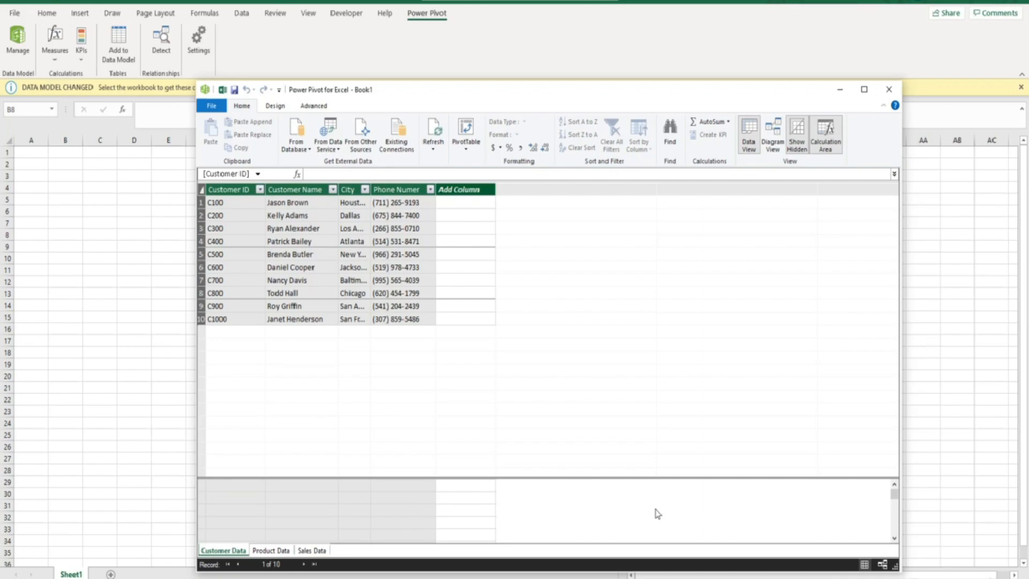
- Review the imported Product Data and Sales Data tables
click(257, 550)
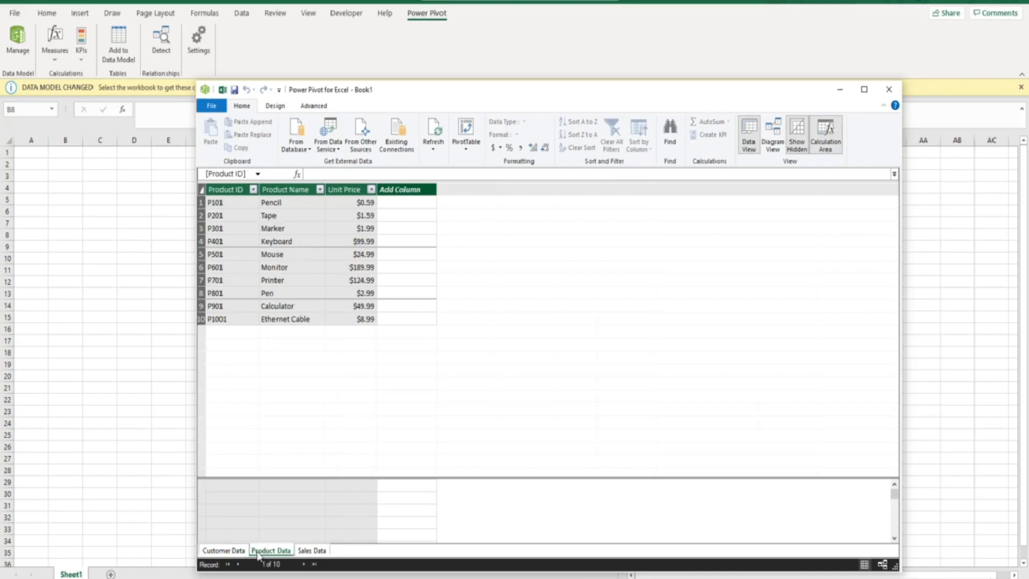
click(309, 551)
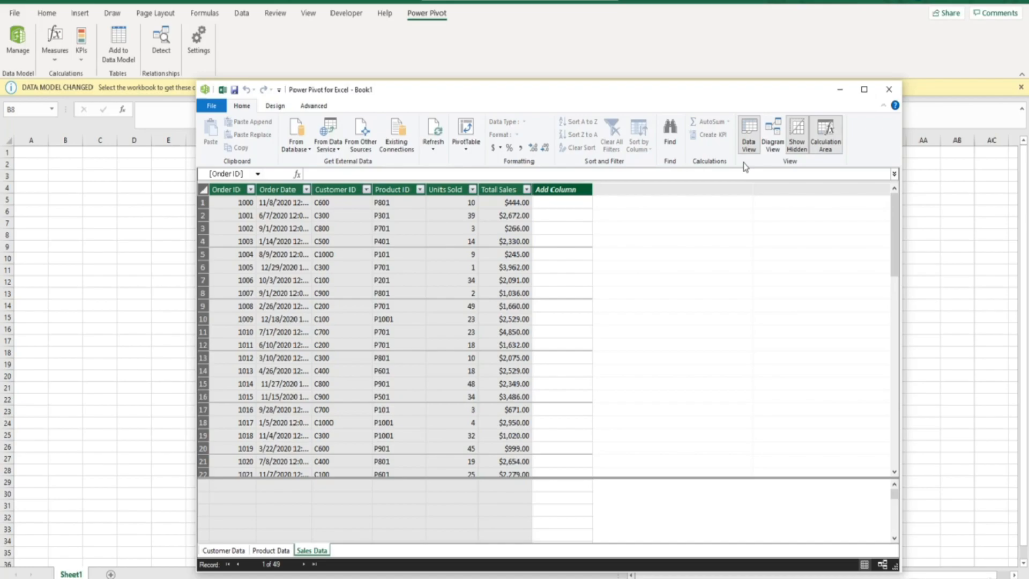
- Switch to diagram view and enlarge the Sales Data table so all its fields show
click(773, 143)
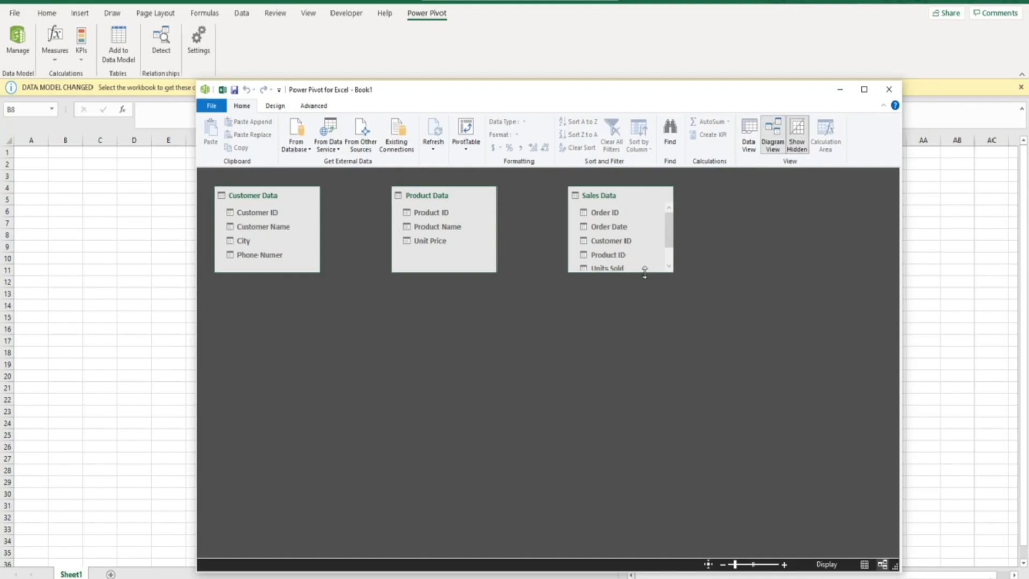
drag(645, 273, 642, 307)
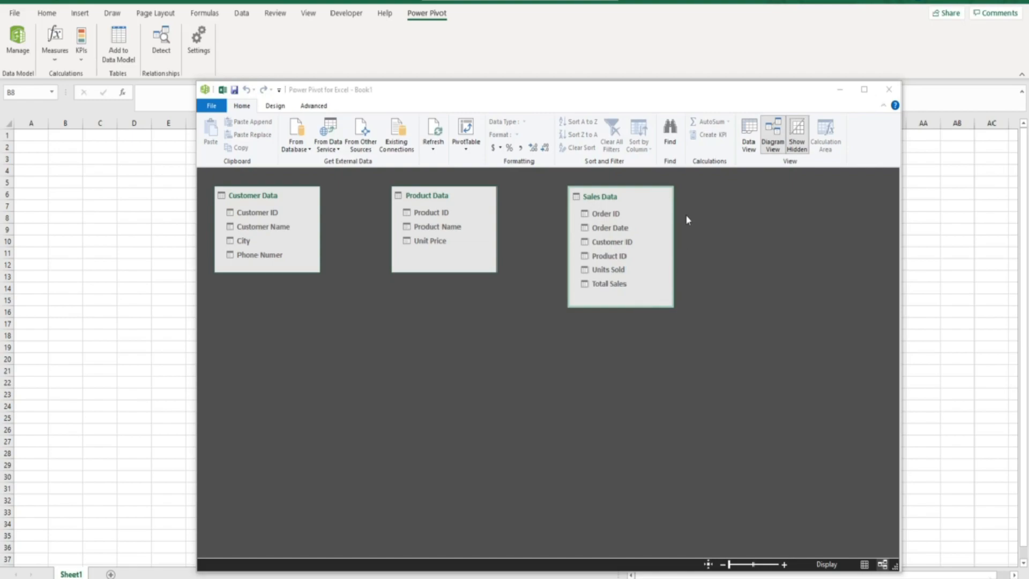
- Review the Sales Data and Customer Data tables in data view
click(749, 137)
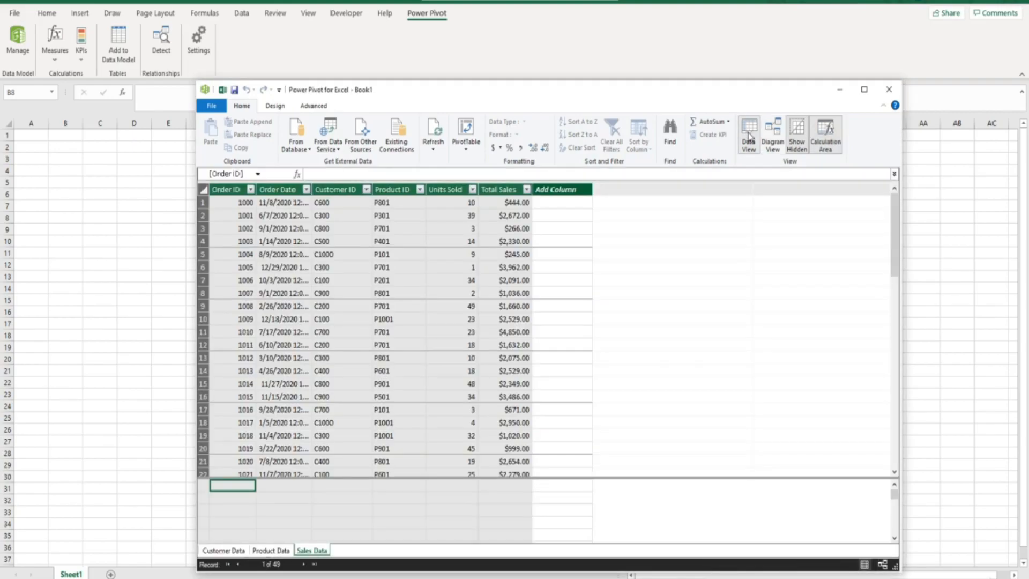
click(319, 554)
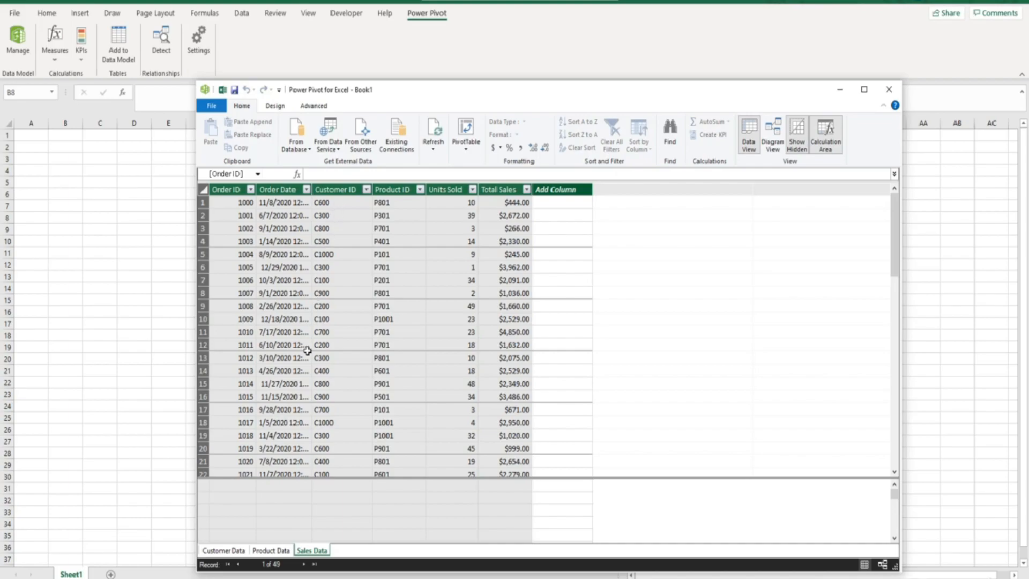
click(234, 552)
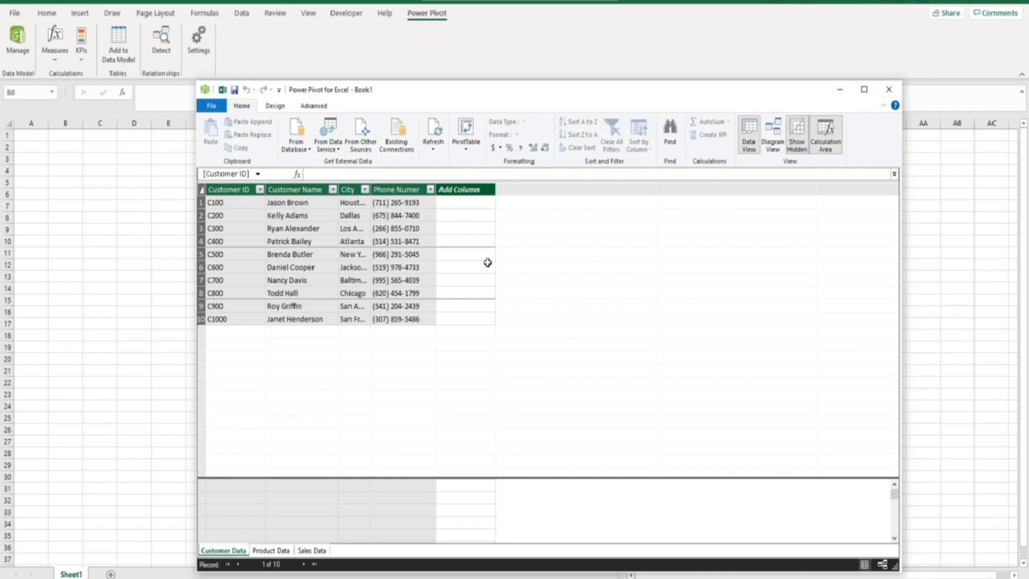
- In diagram view, rearrange the tables so Sales Data sits between Customer Data and Product Data
click(772, 145)
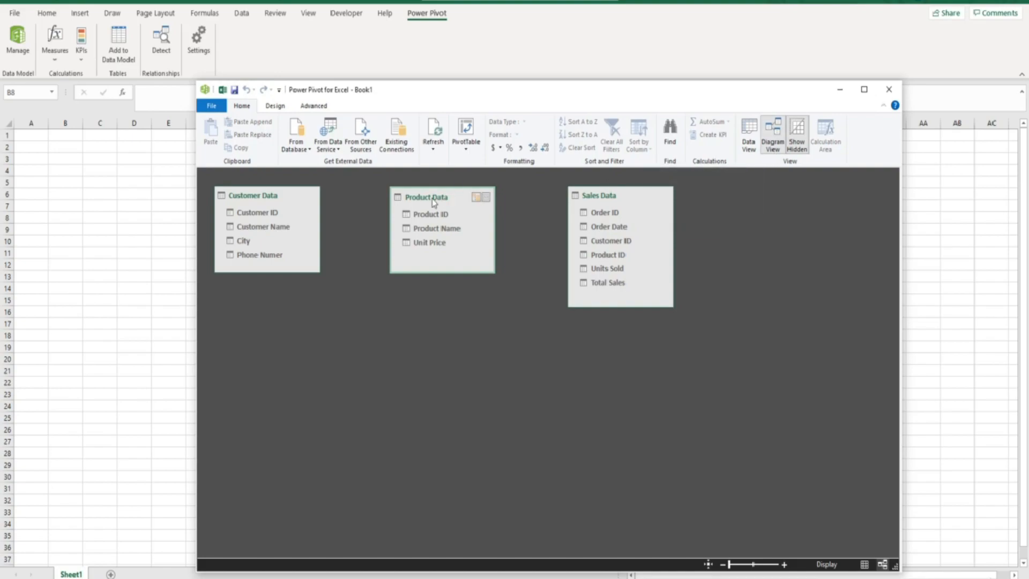
drag(435, 203, 506, 203)
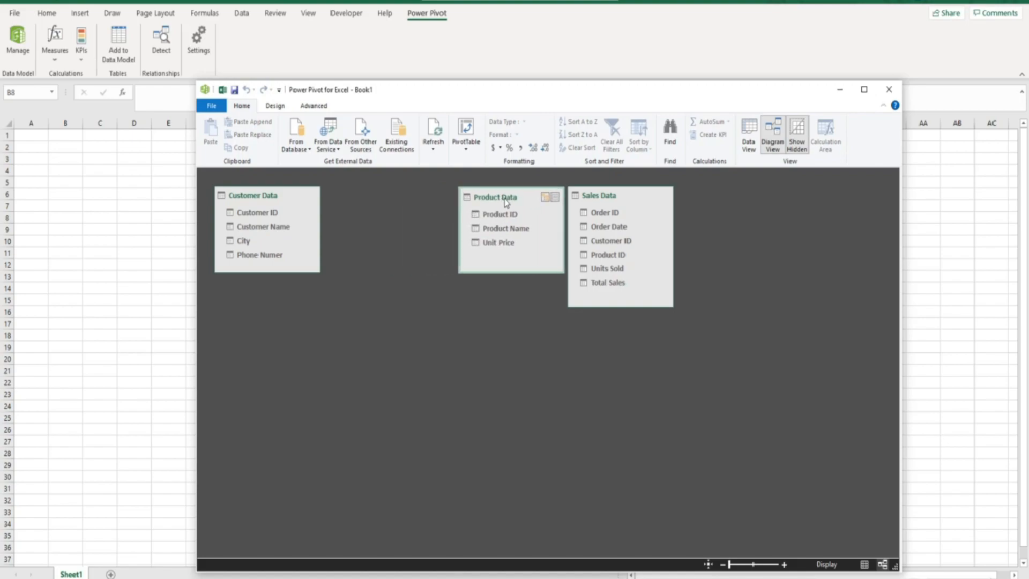
drag(605, 202, 380, 203)
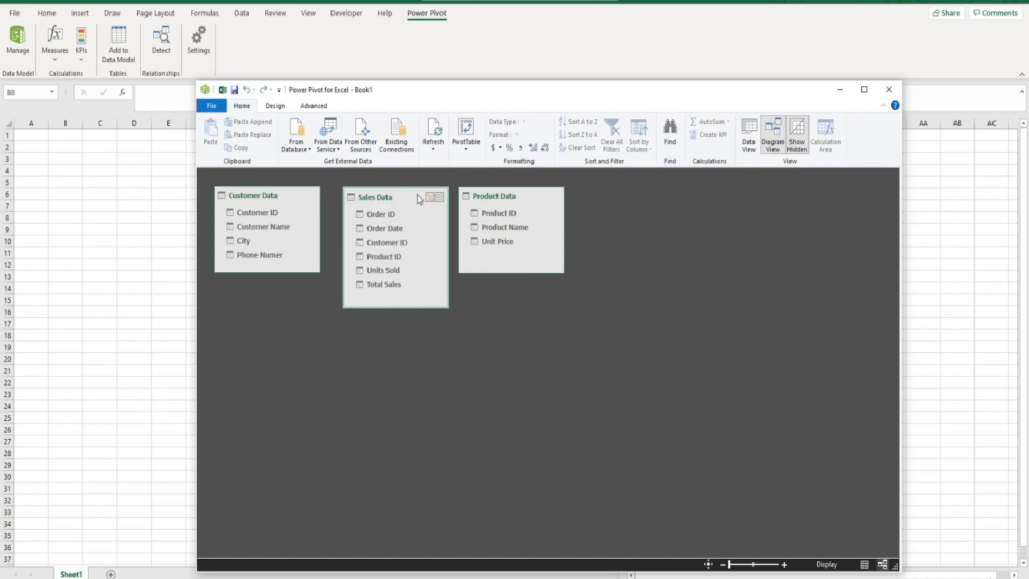
- In diagram view, relate Sales Data's Customer ID to Customer Data's Customer ID
drag(488, 202, 499, 202)
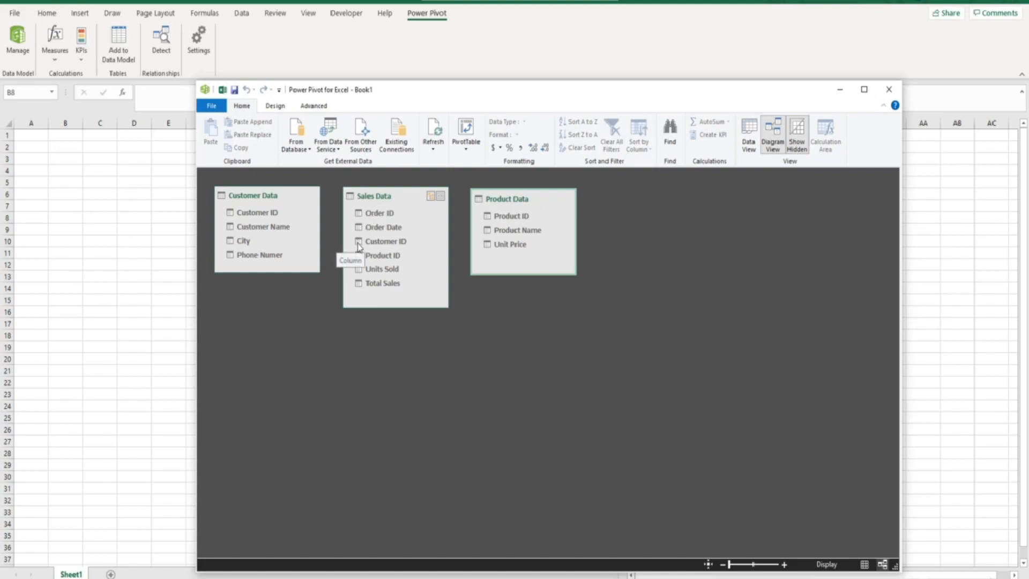
drag(358, 245, 250, 214)
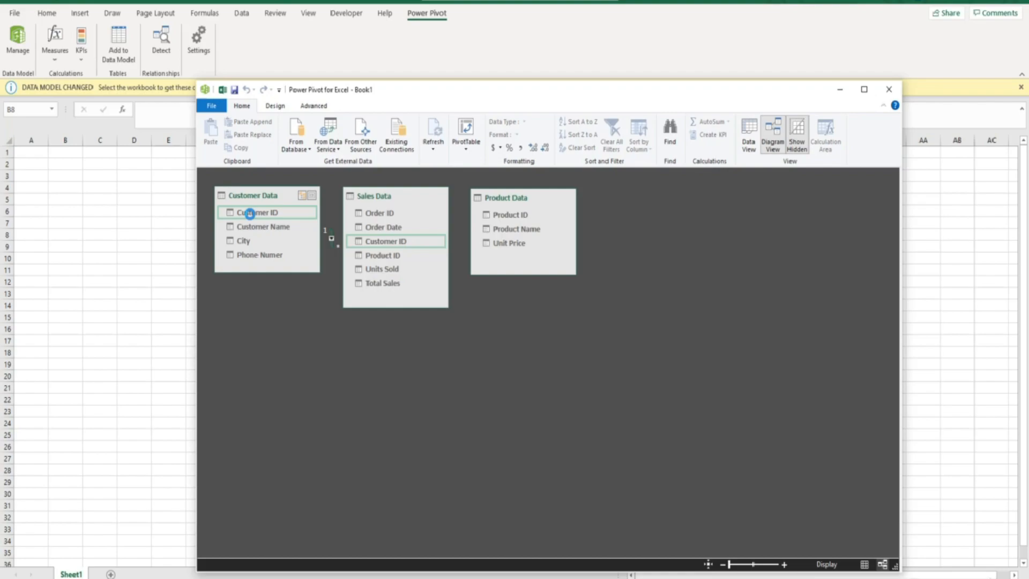
- Relate Sales Data's Product ID to Product Data's Product ID
click(746, 142)
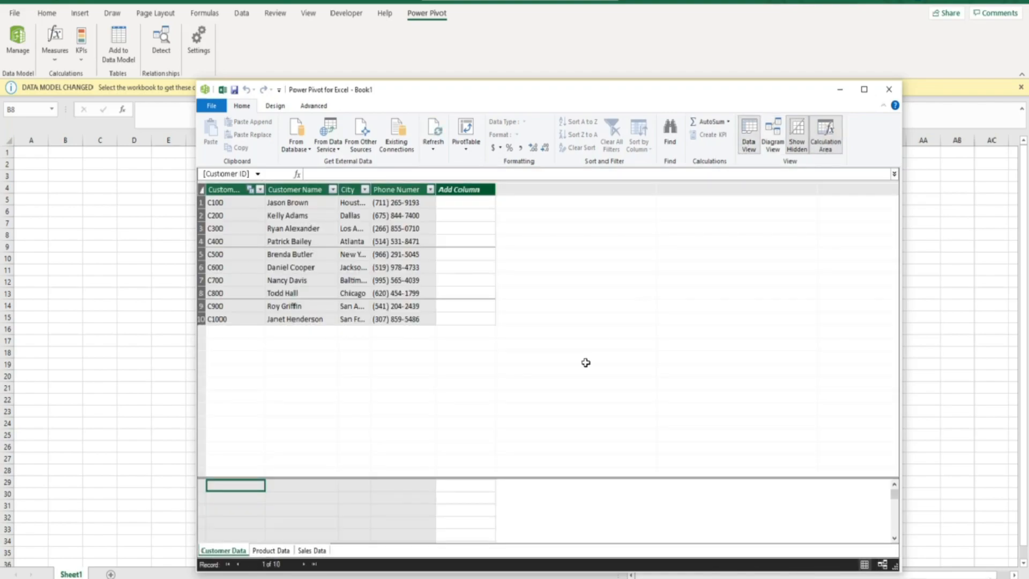
click(311, 552)
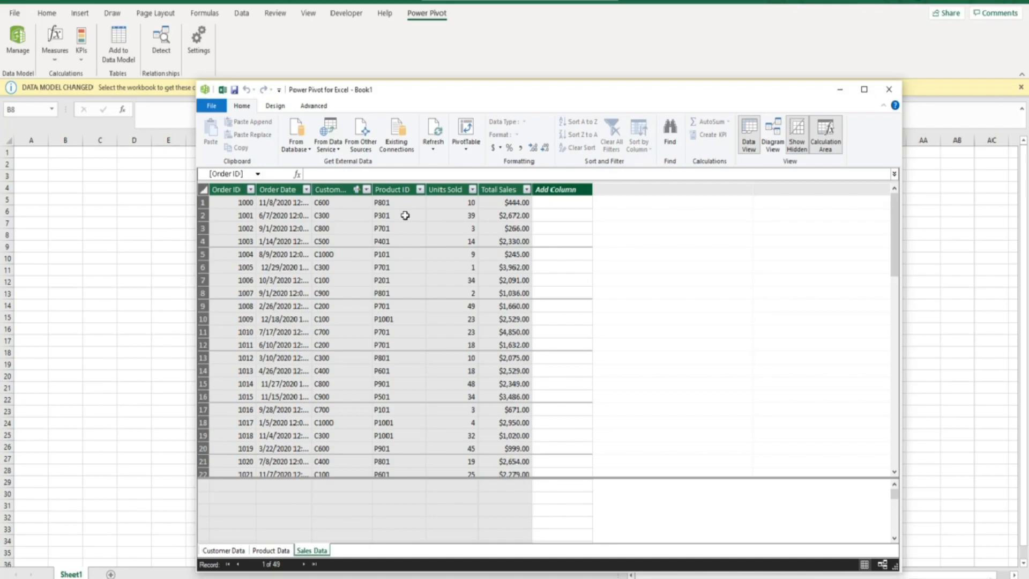
click(285, 550)
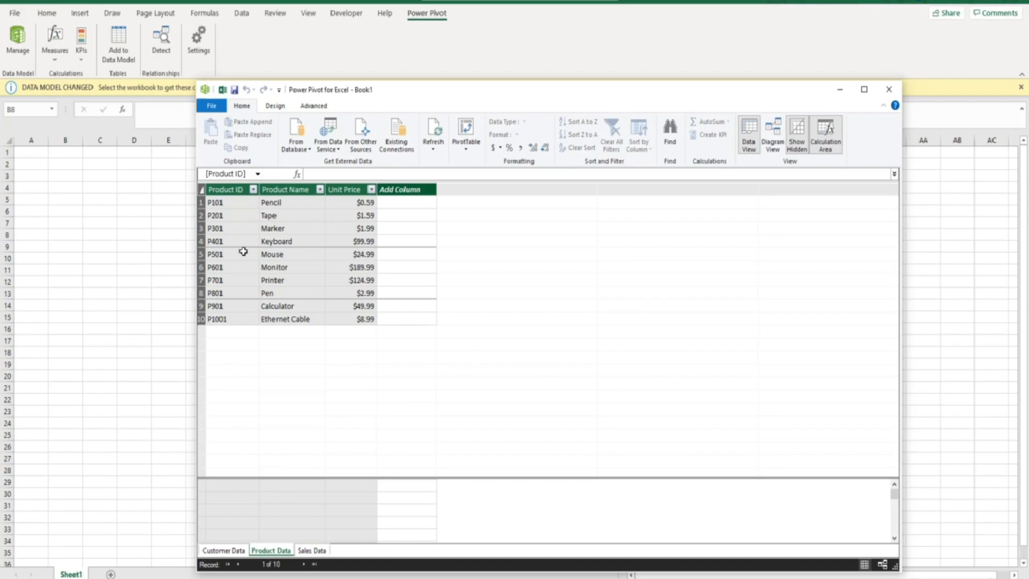
click(767, 141)
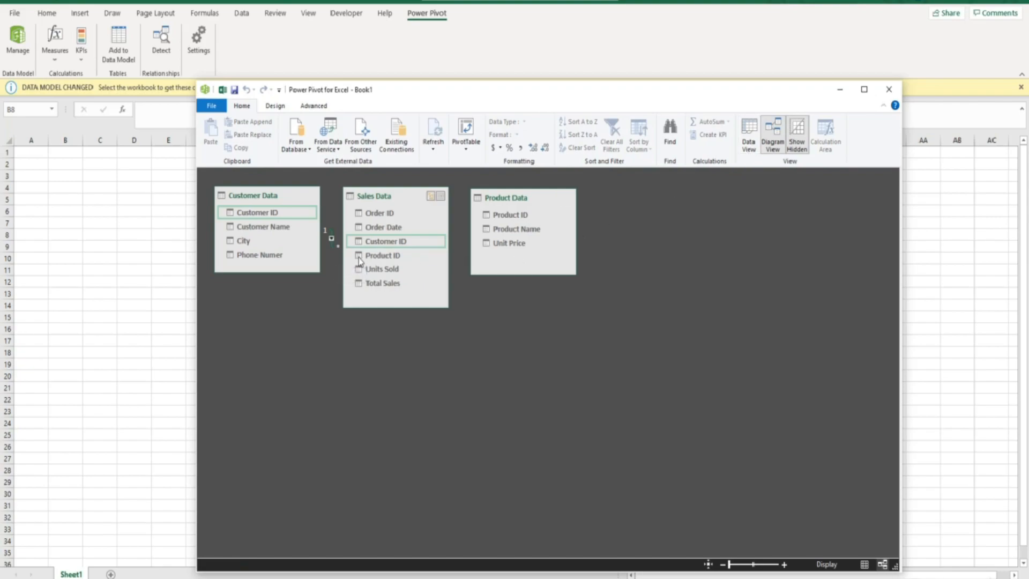
drag(359, 261, 487, 218)
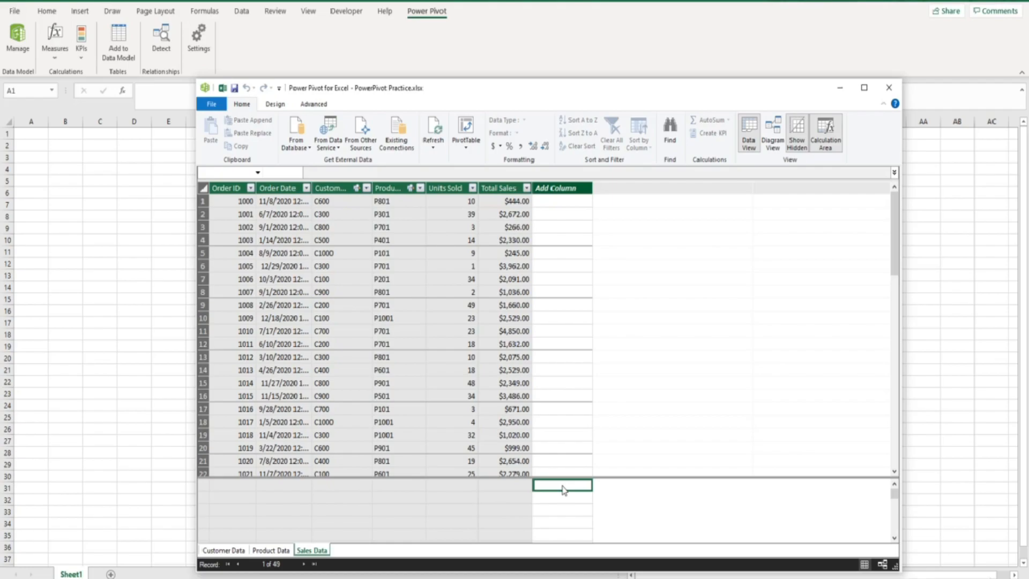
- Create a PivotTable from the data model on the existing worksheet at Sheet1!$B$3
click(464, 134)
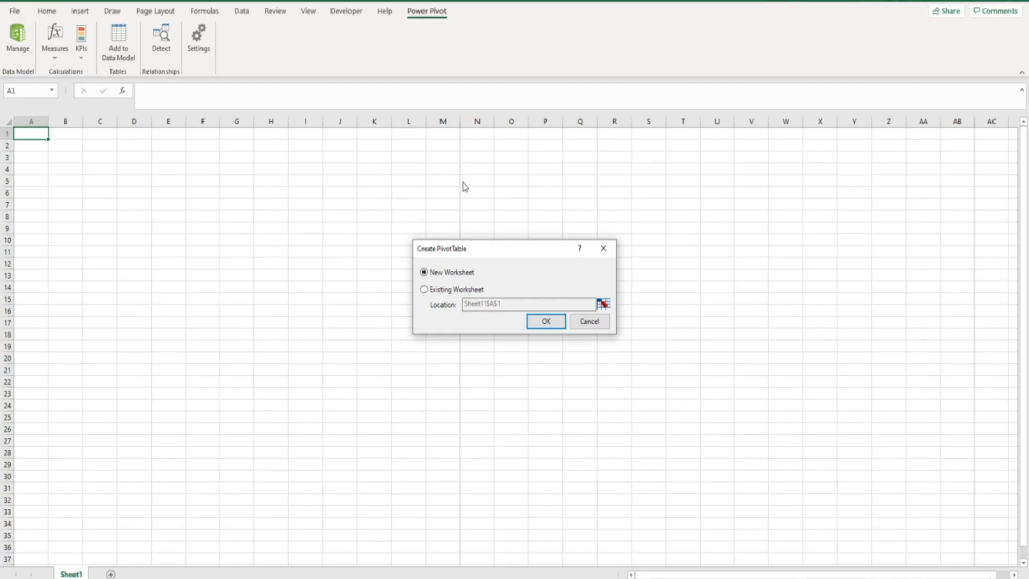
click(424, 290)
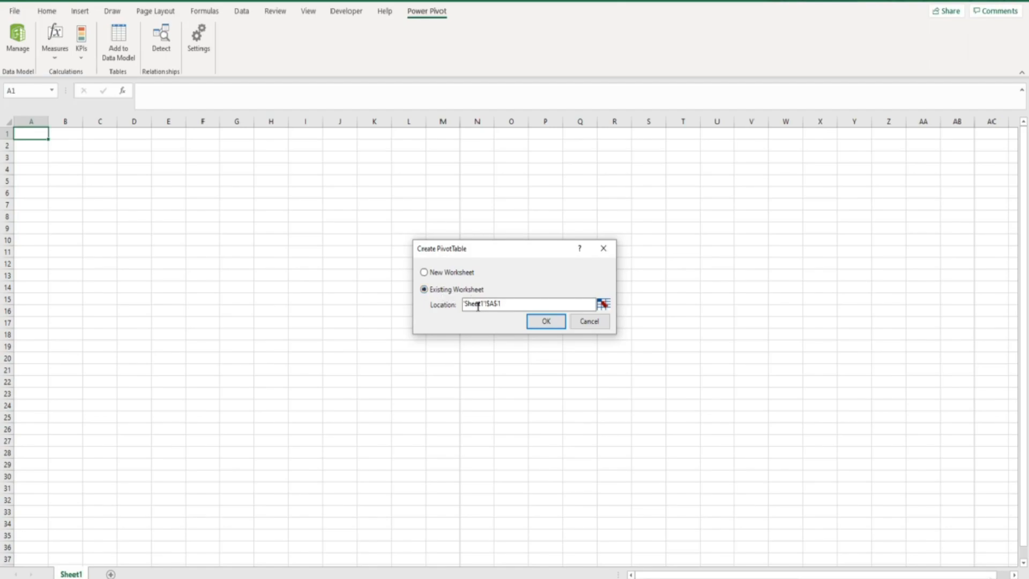
click(603, 303)
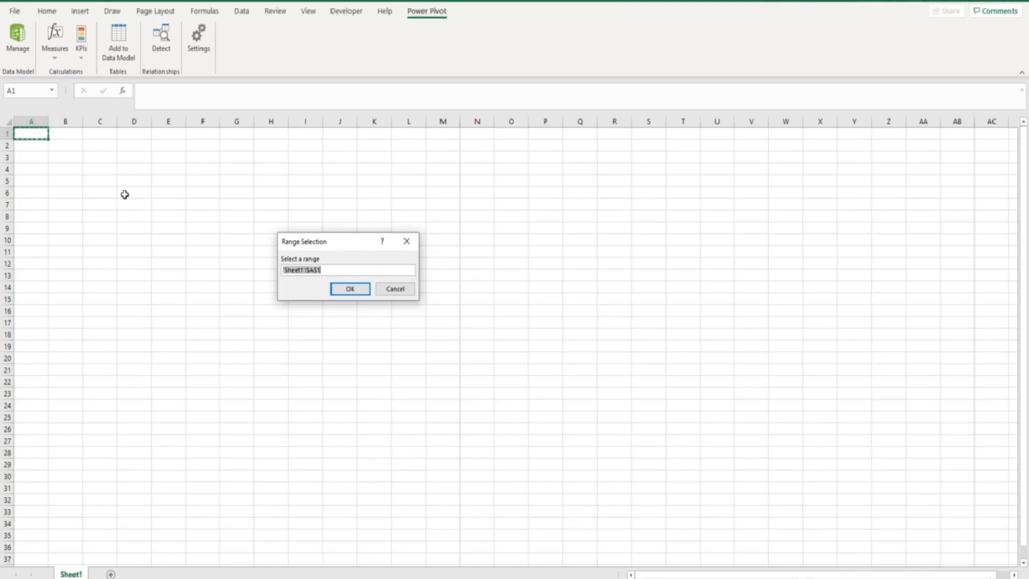
click(64, 156)
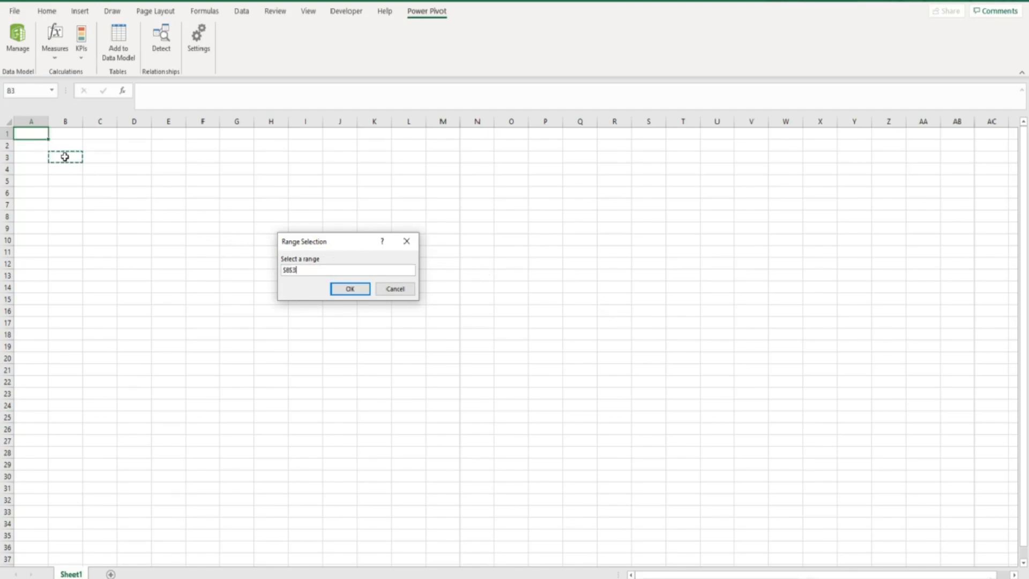
click(336, 293)
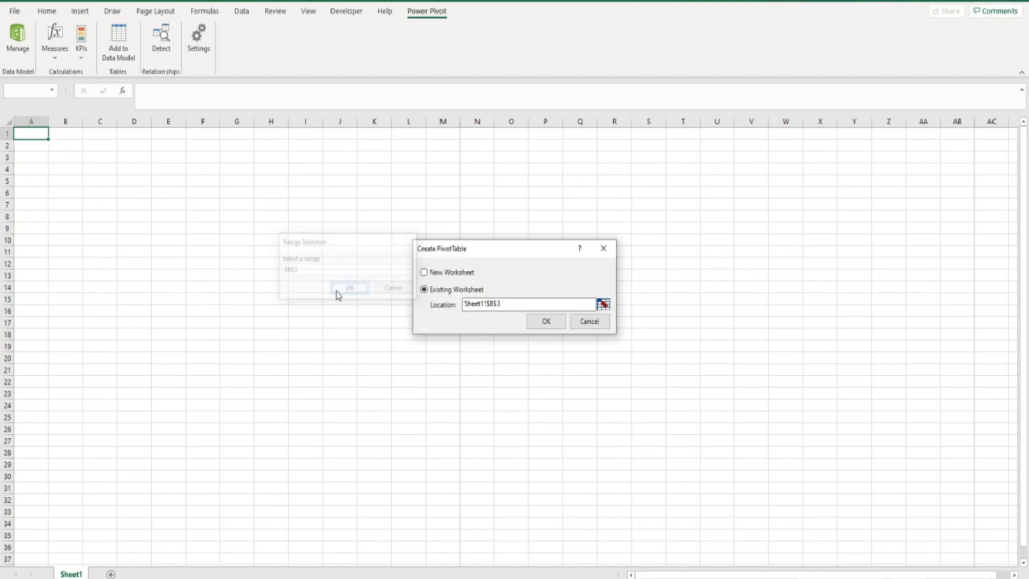
click(545, 320)
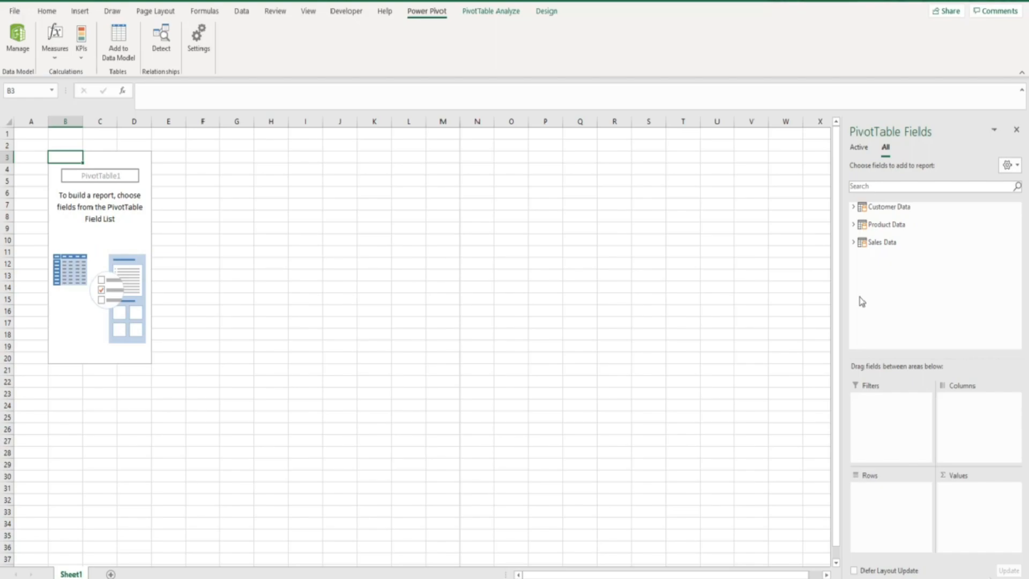
- Put Sales Data's Total Sales in the PivotTable values and its Product ID in the rows
click(854, 244)
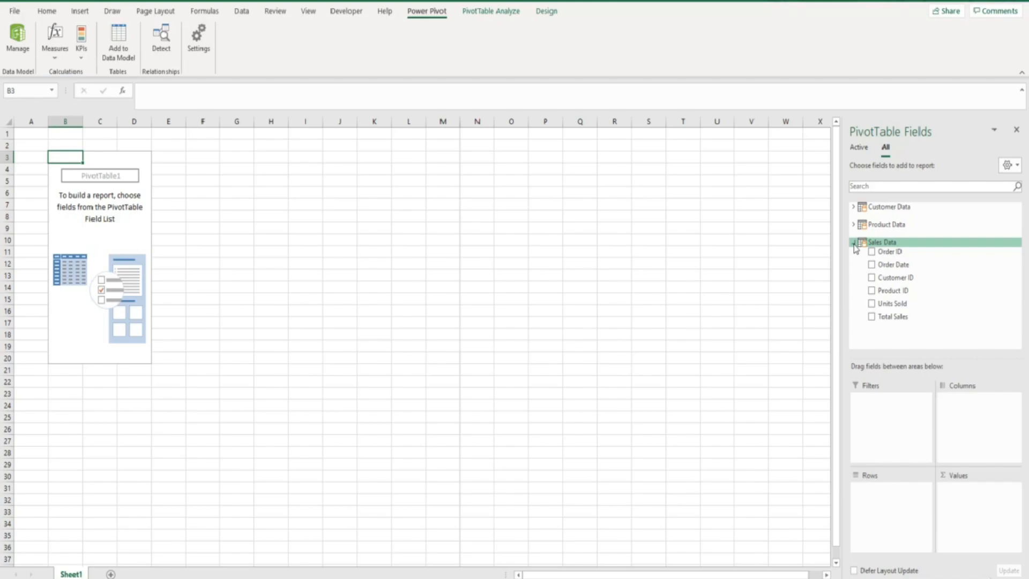
click(855, 226)
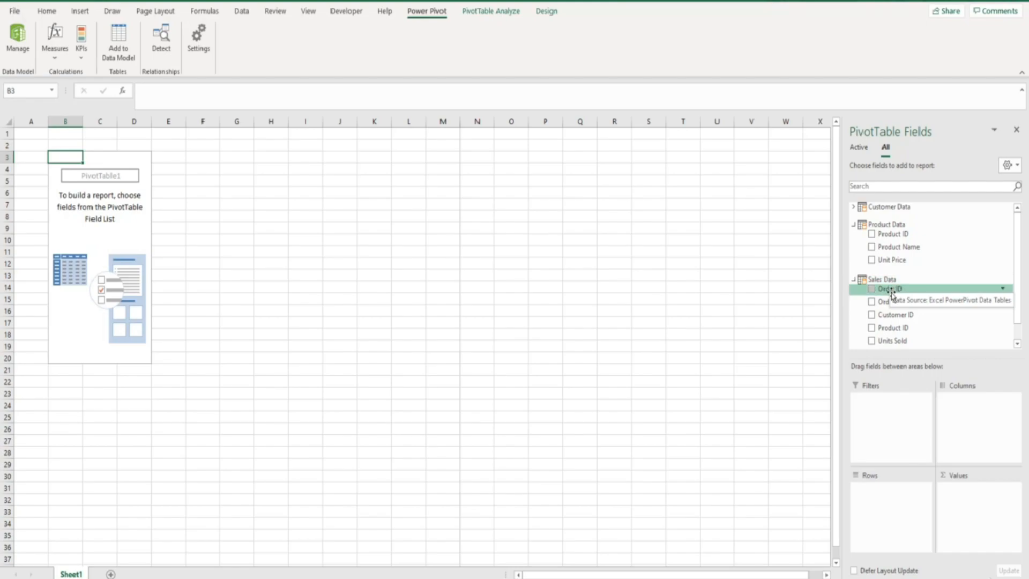
scroll(891, 287, down, 1)
click(872, 335)
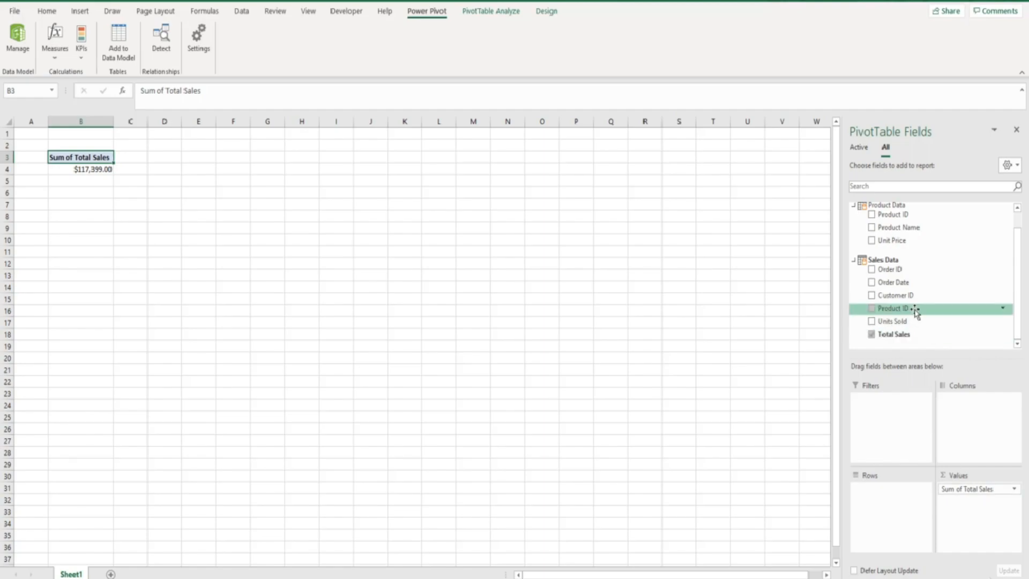
drag(914, 312, 892, 501)
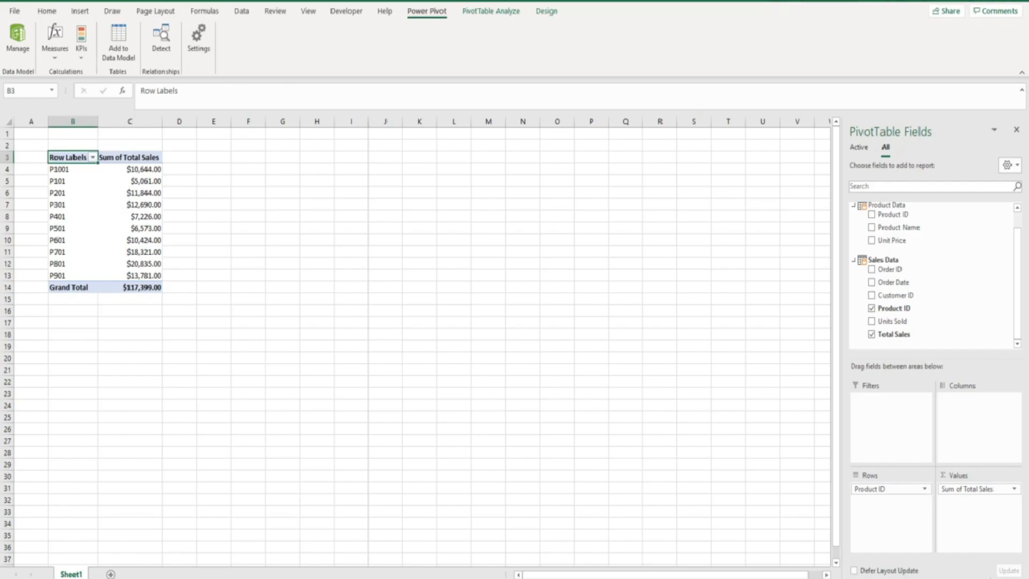
- Add Product Data's Product Name to the PivotTable rows and remove Sales Data's Product ID from them
click(355, 578)
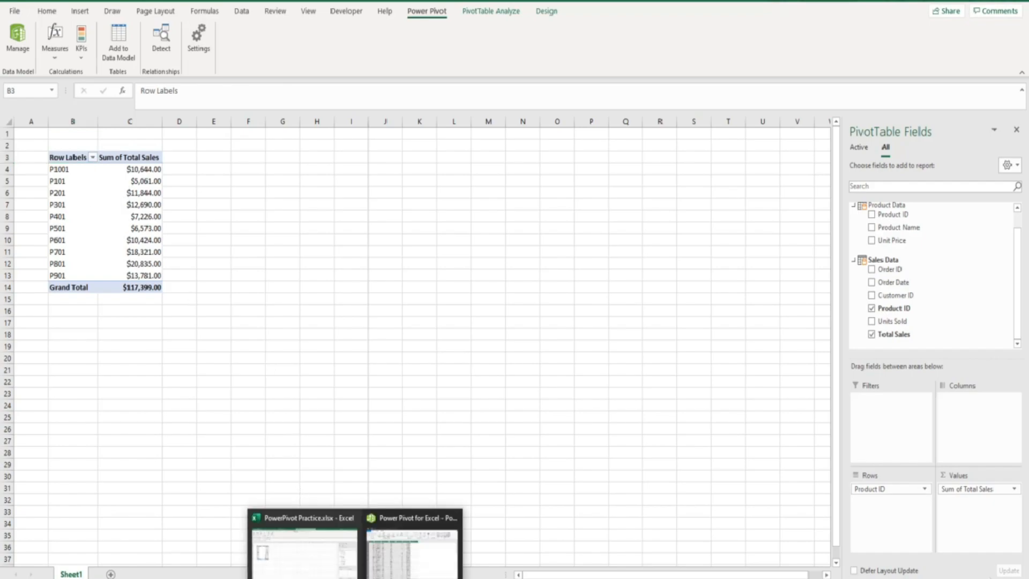
click(380, 571)
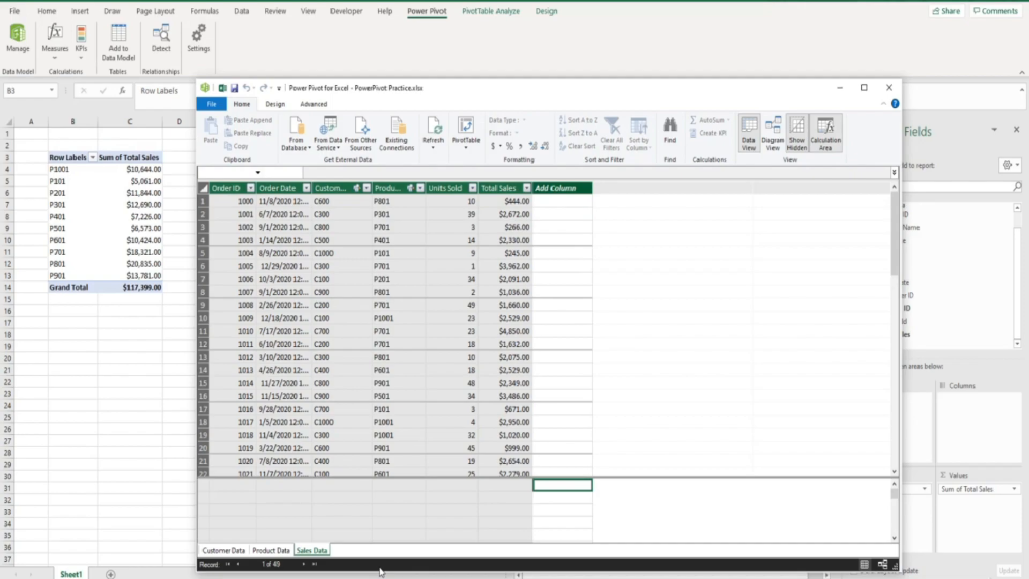
click(289, 551)
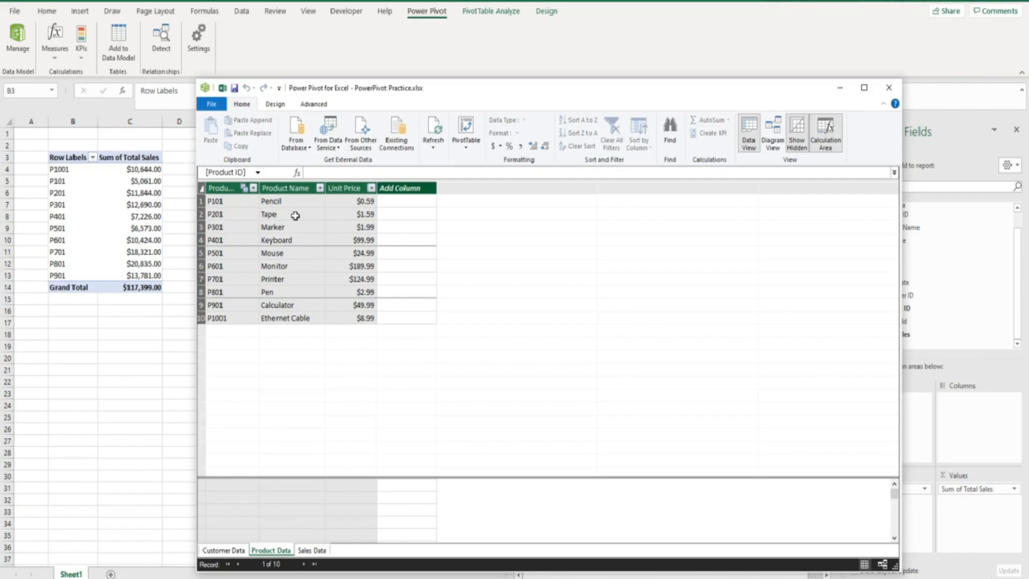
click(179, 317)
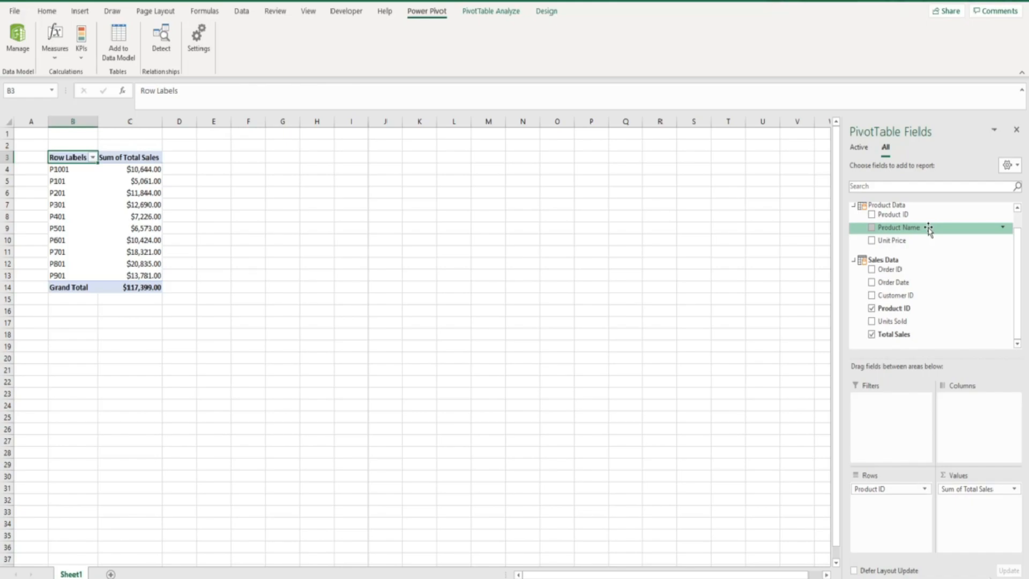
drag(928, 230, 896, 498)
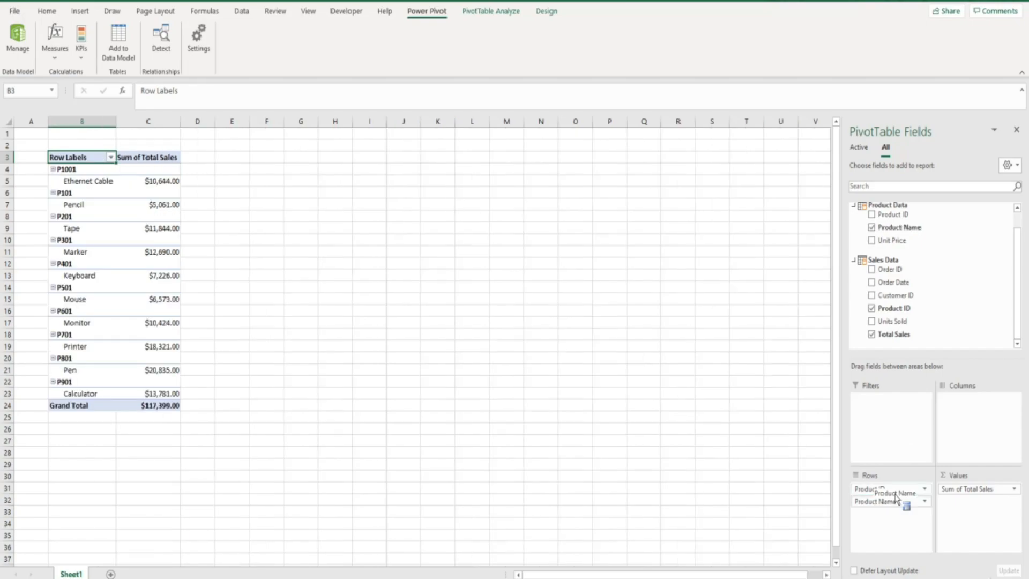
drag(896, 498, 896, 498)
click(871, 309)
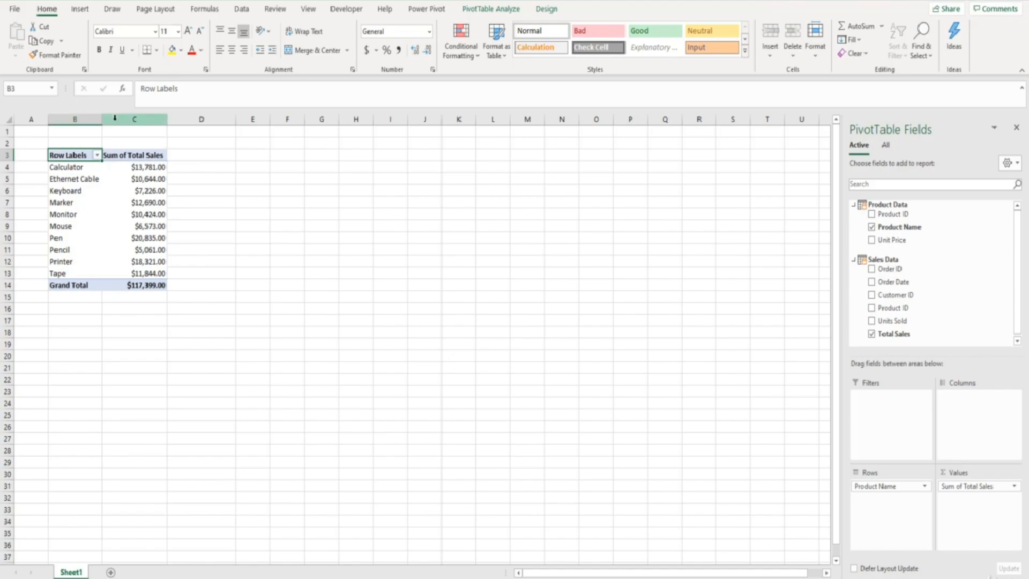
- In the Sales Data calculation area, add a Distinct Count measure for Product ID
click(418, 10)
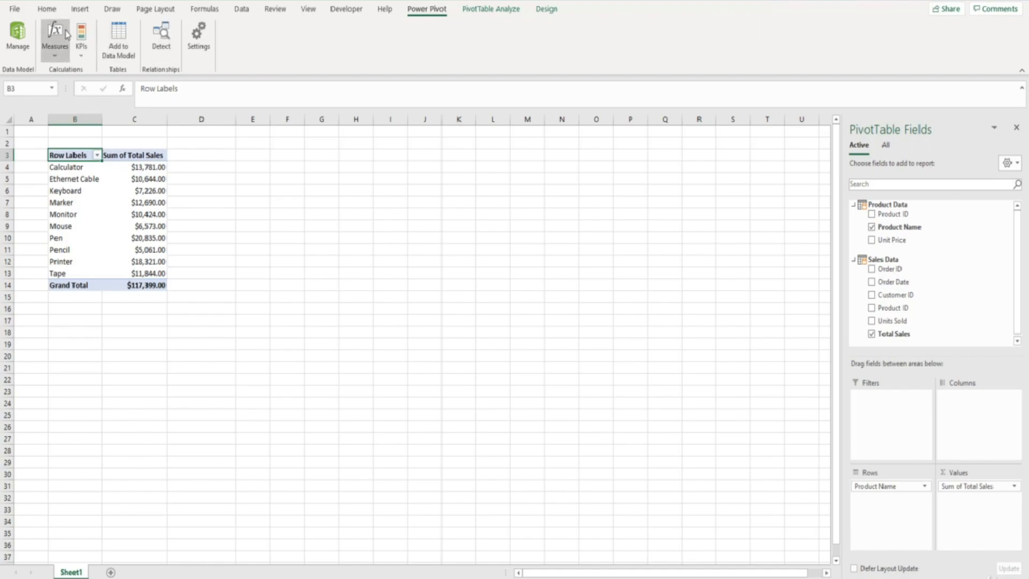
click(20, 36)
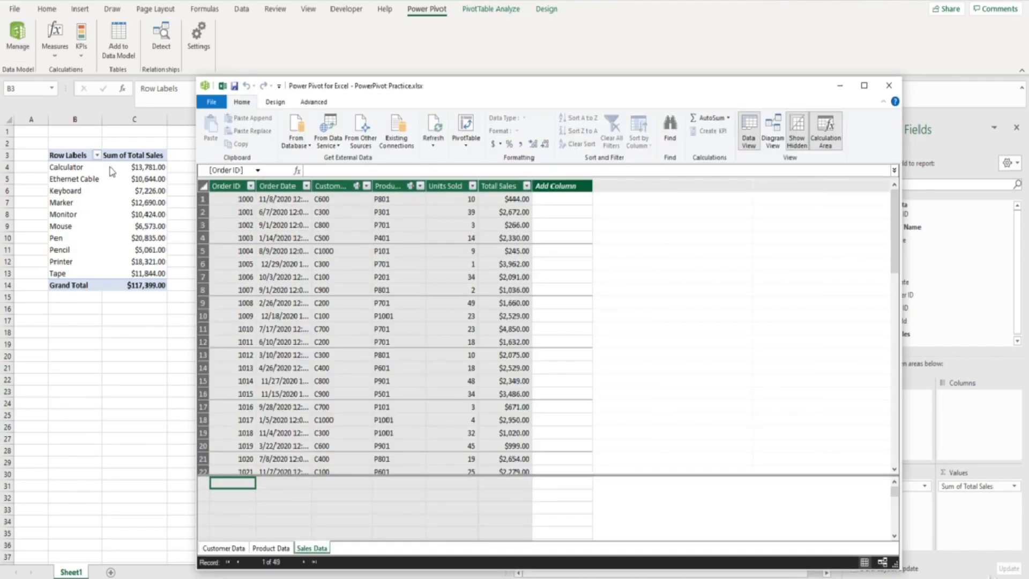
click(306, 548)
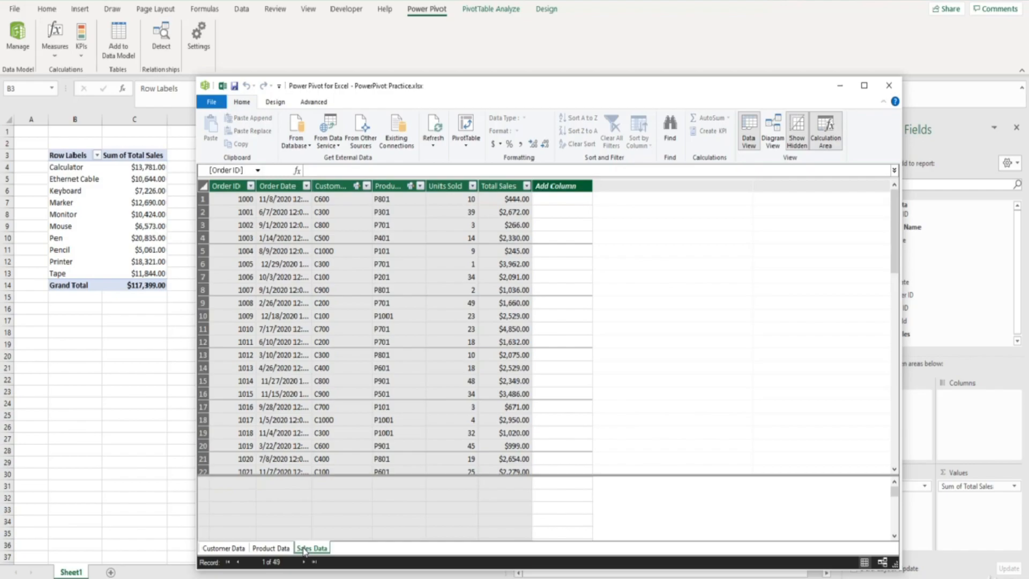
click(412, 486)
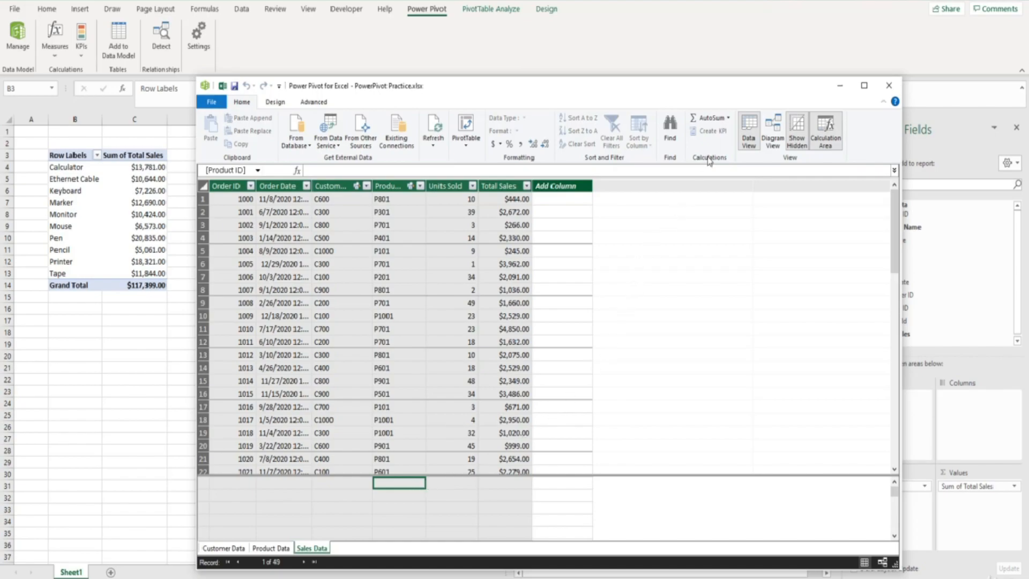
click(729, 119)
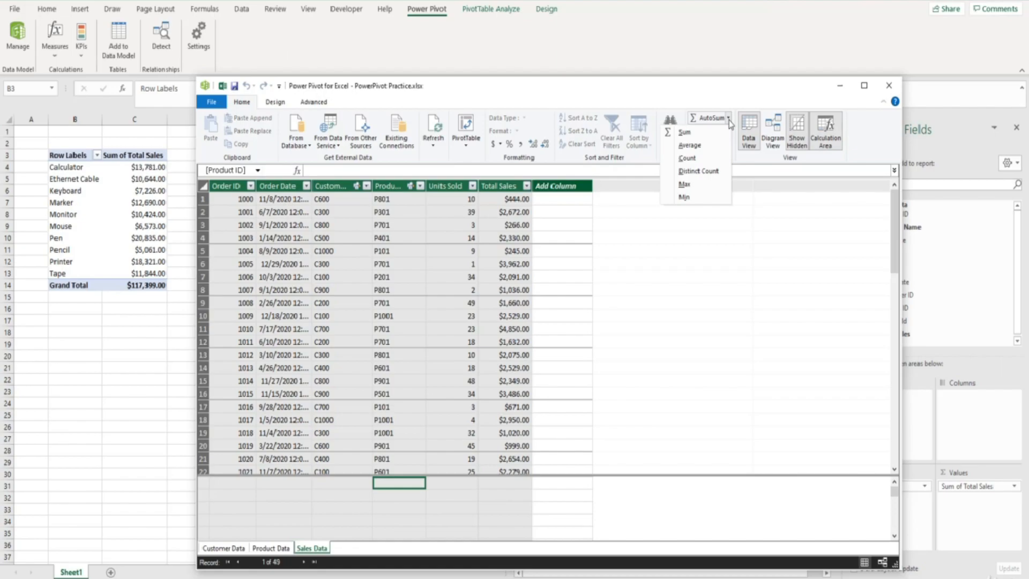
click(717, 171)
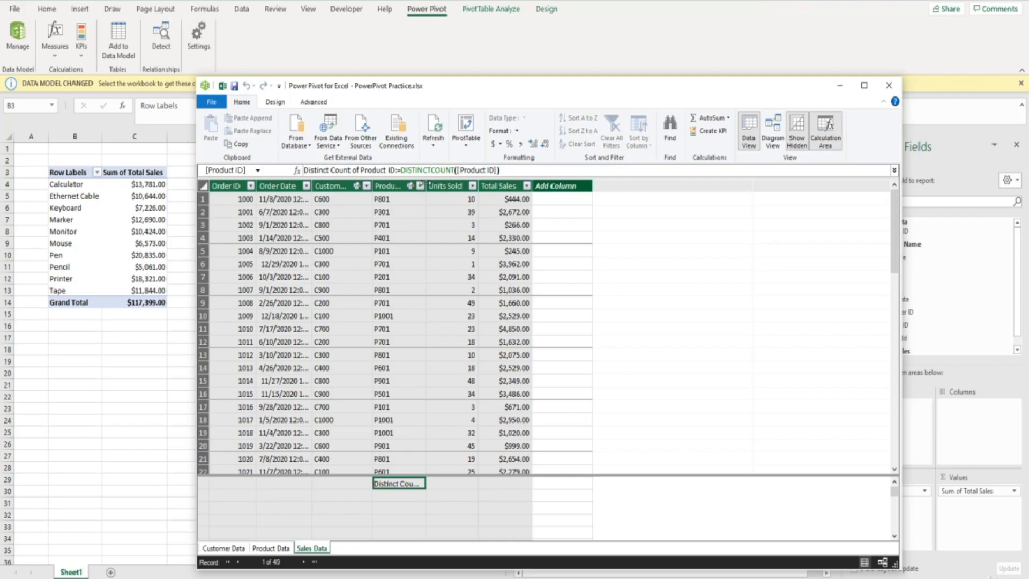
drag(425, 185, 483, 186)
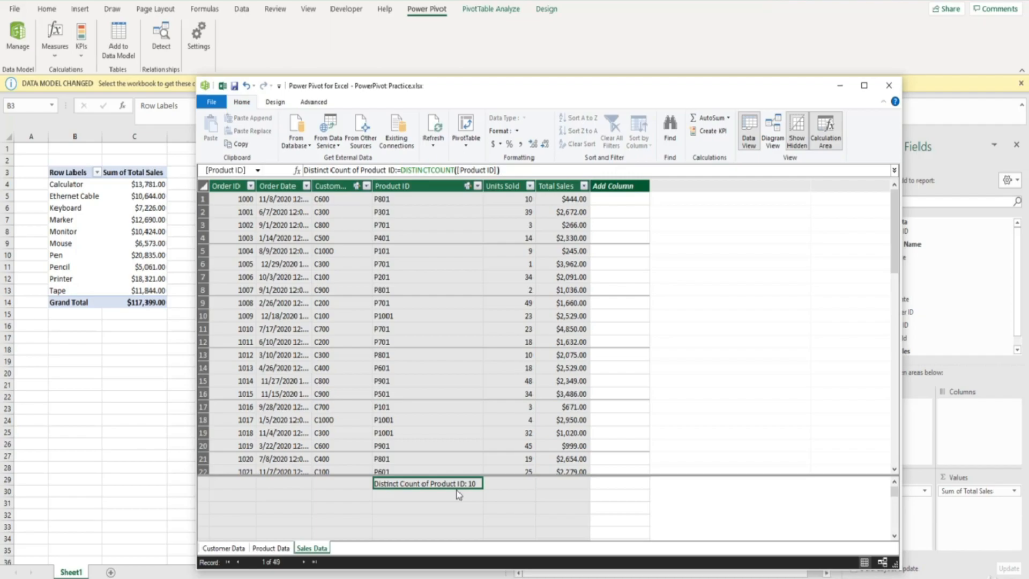
- Add a Sum measure for Units Sold in the Sales Data calculation area
click(508, 485)
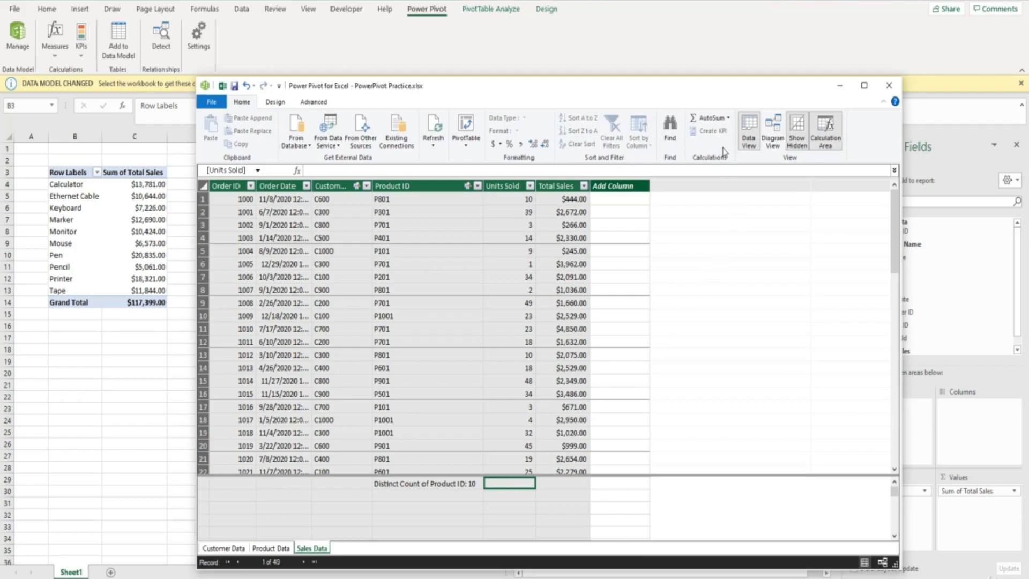
click(710, 119)
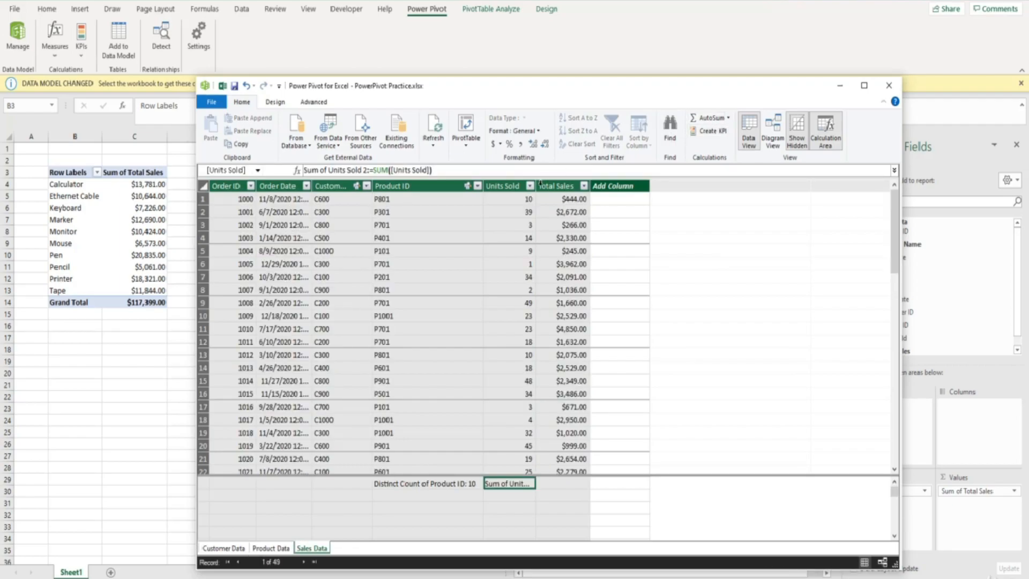
drag(559, 186, 601, 185)
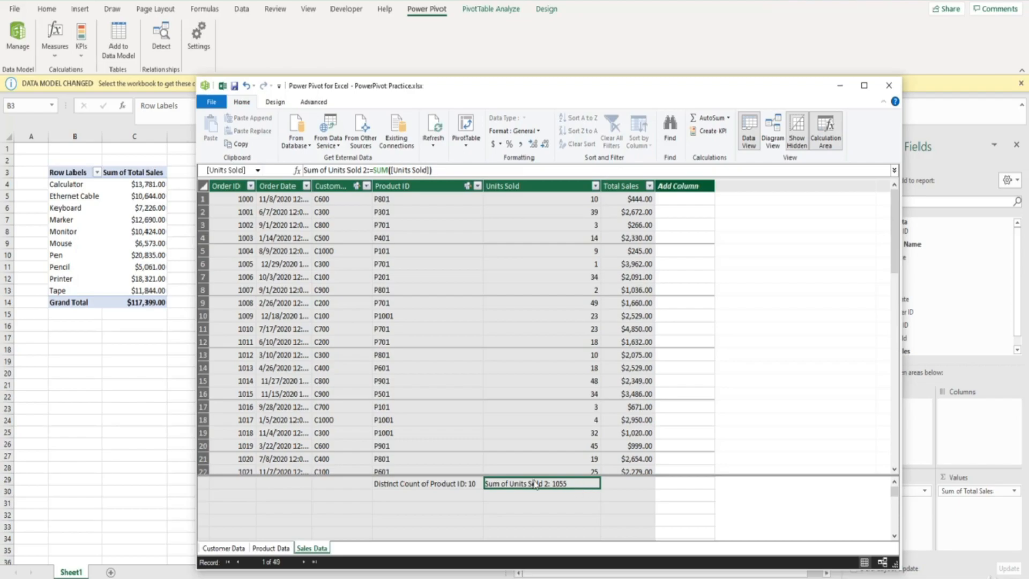
click(190, 433)
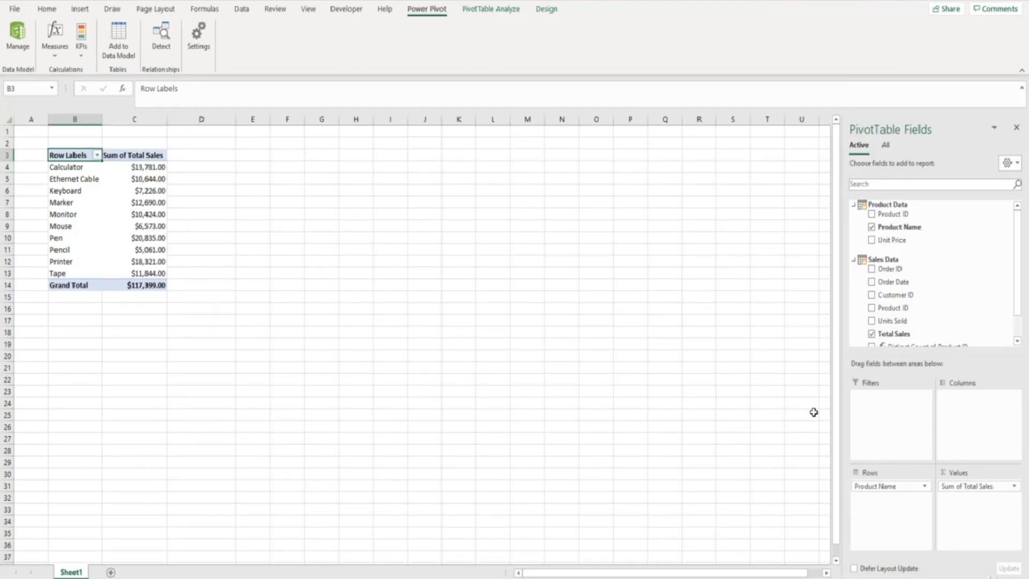
- Replace Total Sales in the PivotTable values with the Sum of Units Sold 2 measure
drag(1018, 307, 1018, 337)
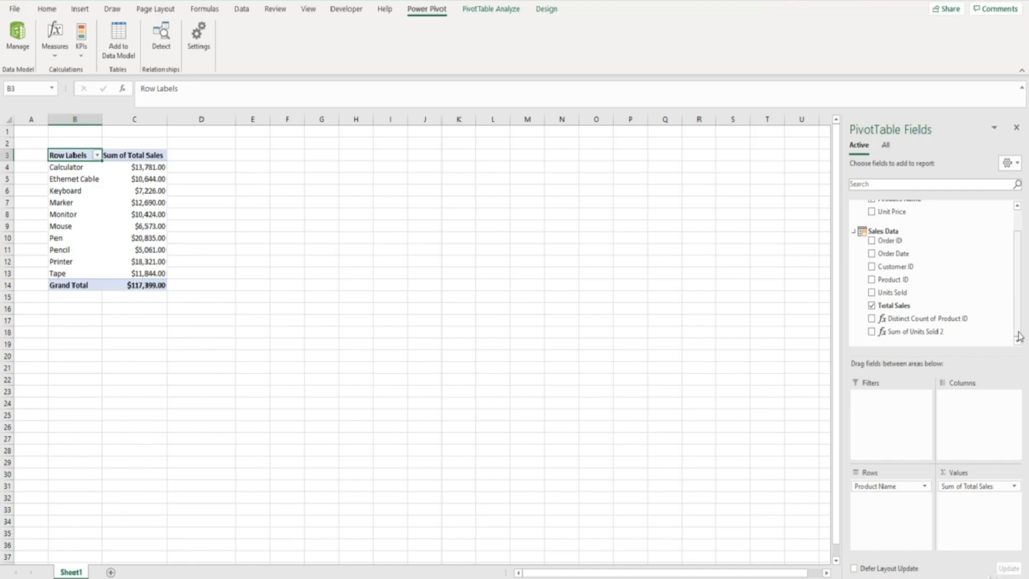
drag(949, 320, 940, 327)
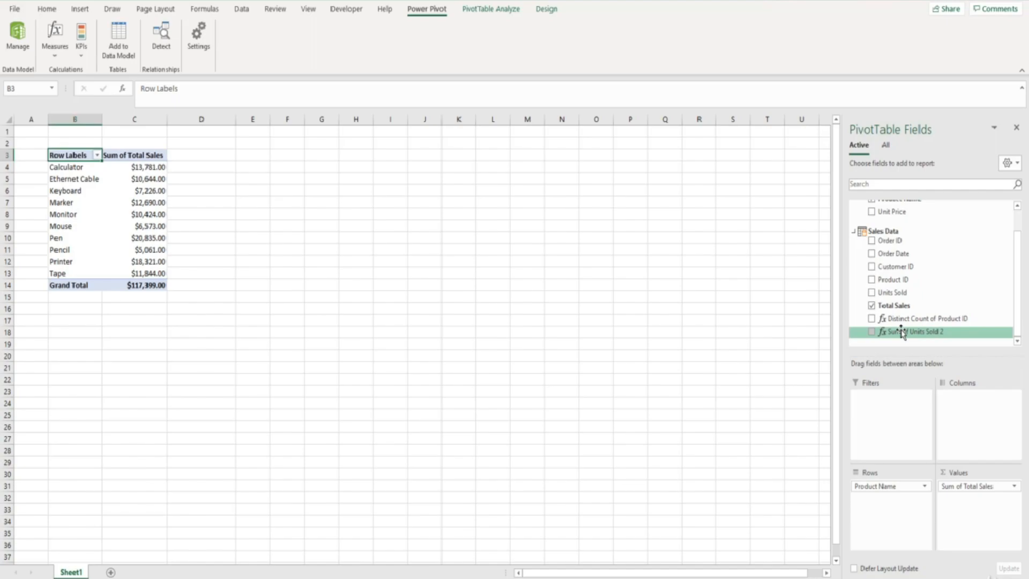
click(871, 305)
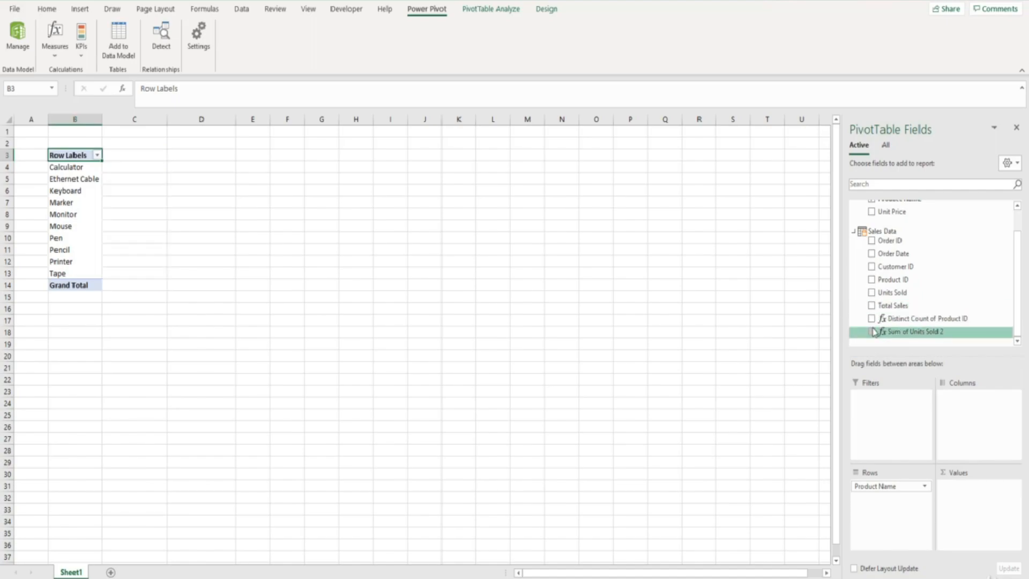
click(872, 332)
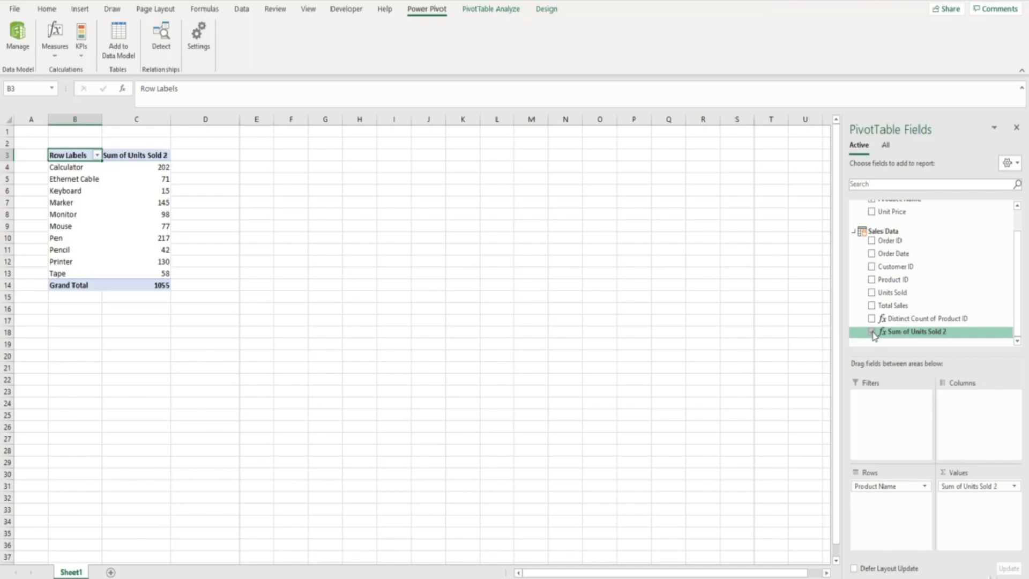
- Create a new KPI based on Sum of Units Sold 2 with an absolute target value of 100 and the traffic-light icon style
click(85, 47)
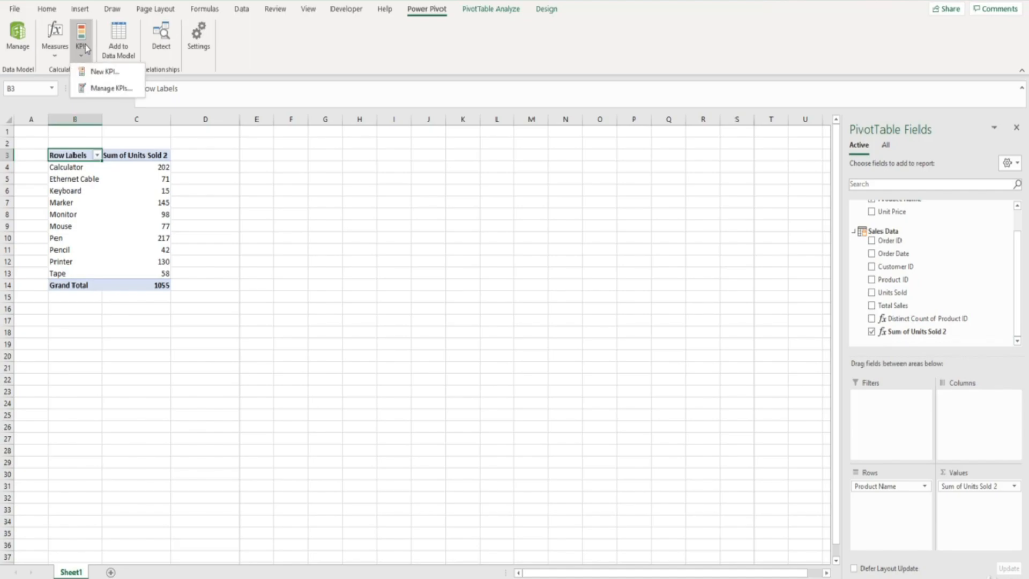
click(99, 72)
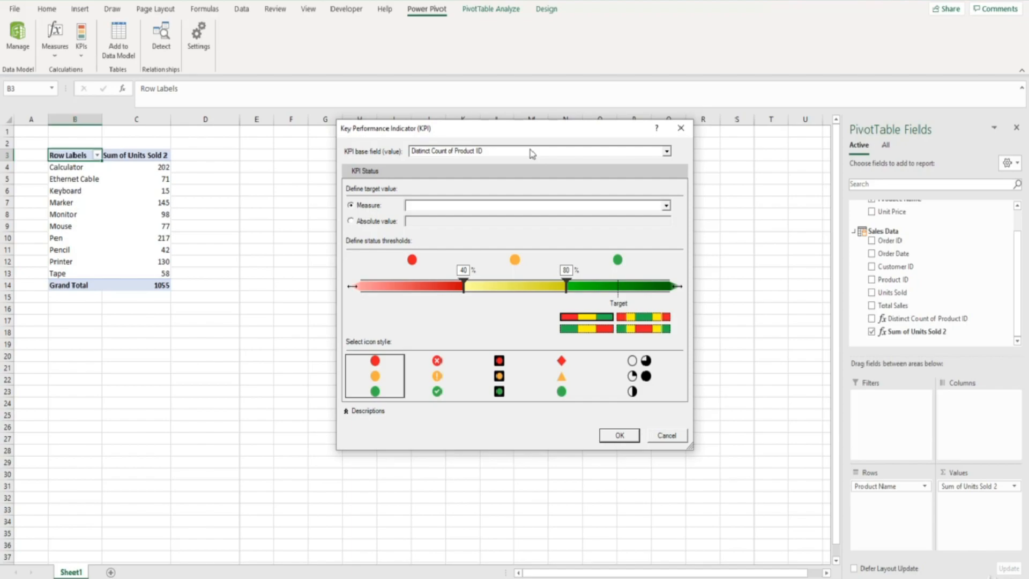
click(666, 152)
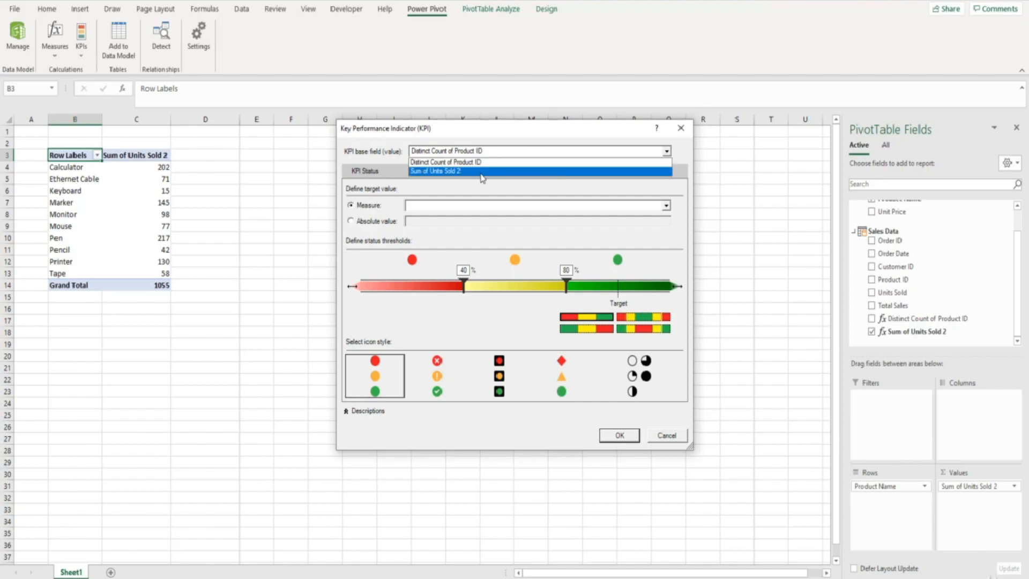
click(472, 171)
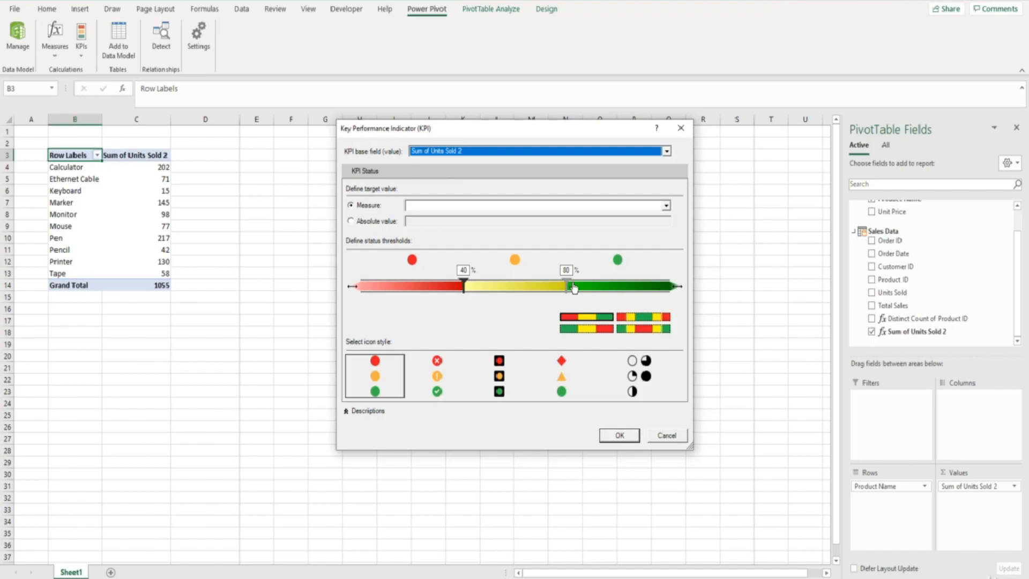
click(350, 221)
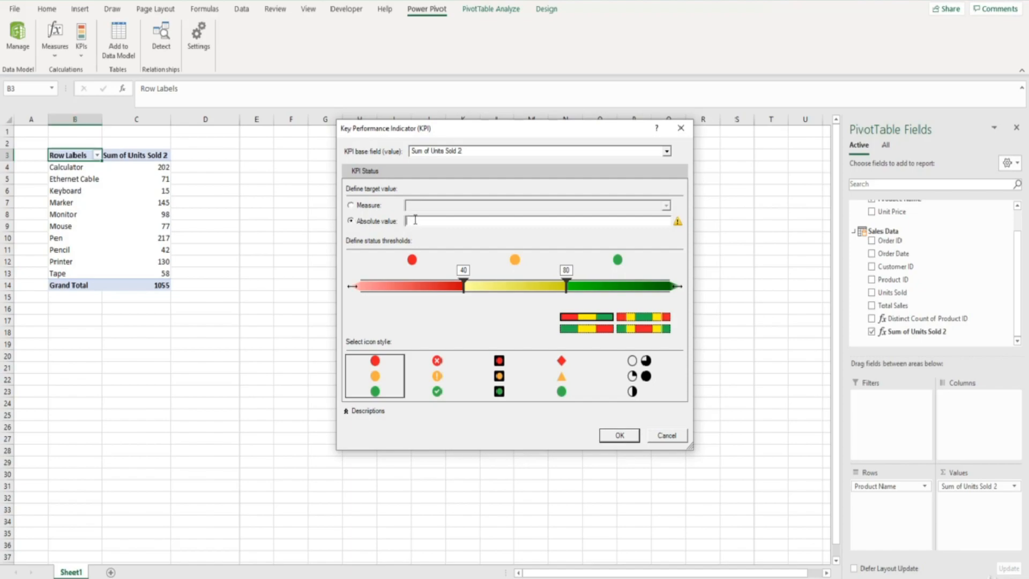
text(100)
click(383, 388)
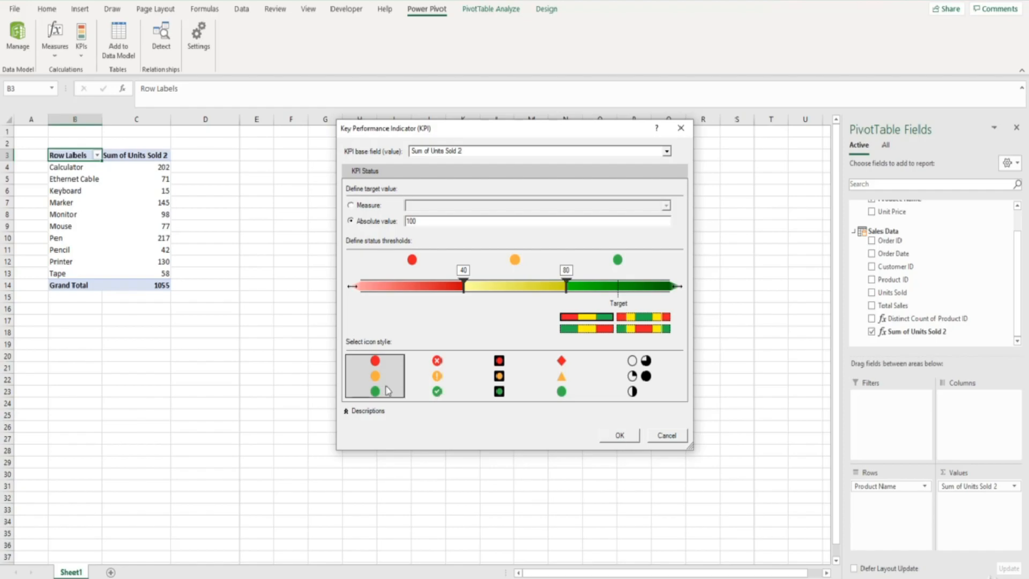
click(612, 438)
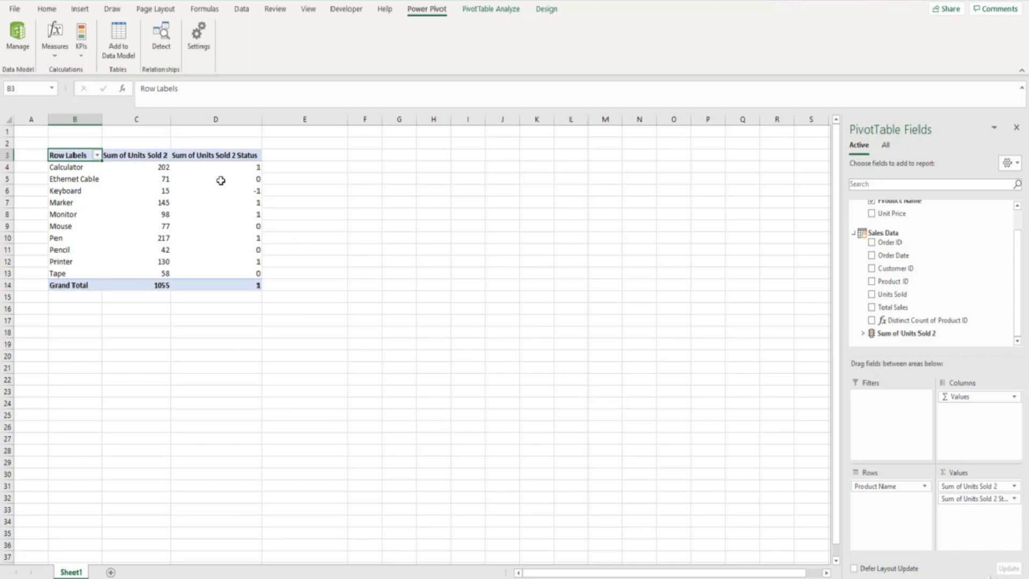
- Expand the Sum of Units Sold 2 KPI in the field list and re-add its Status field to show status icons
mouse_move(237, 186)
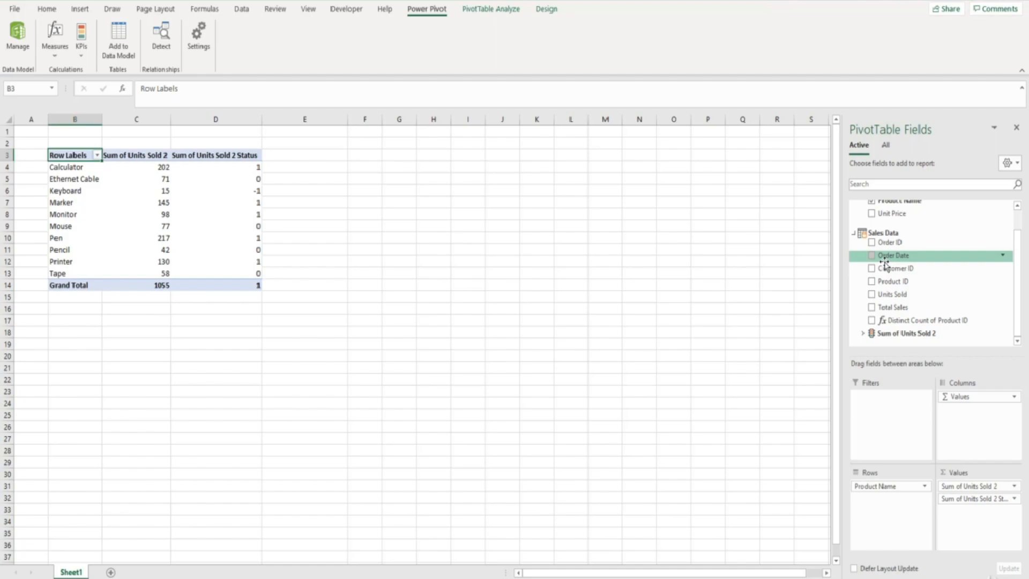
click(862, 334)
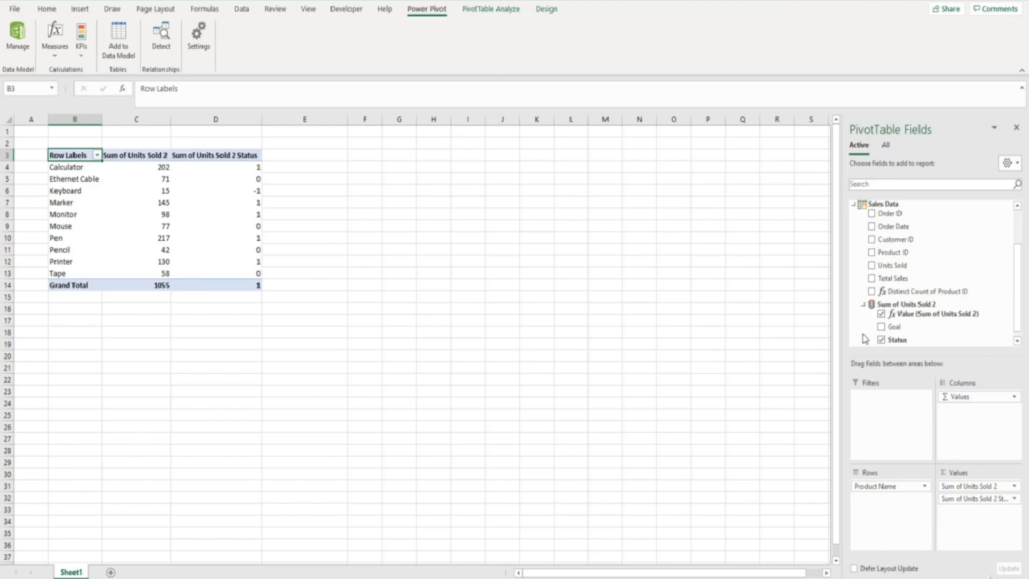
click(881, 340)
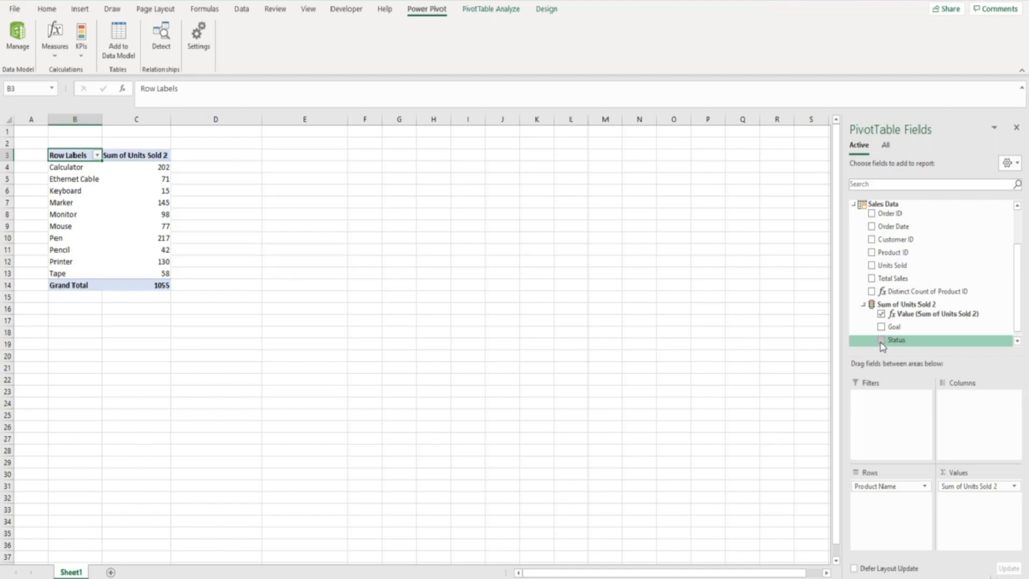
click(881, 341)
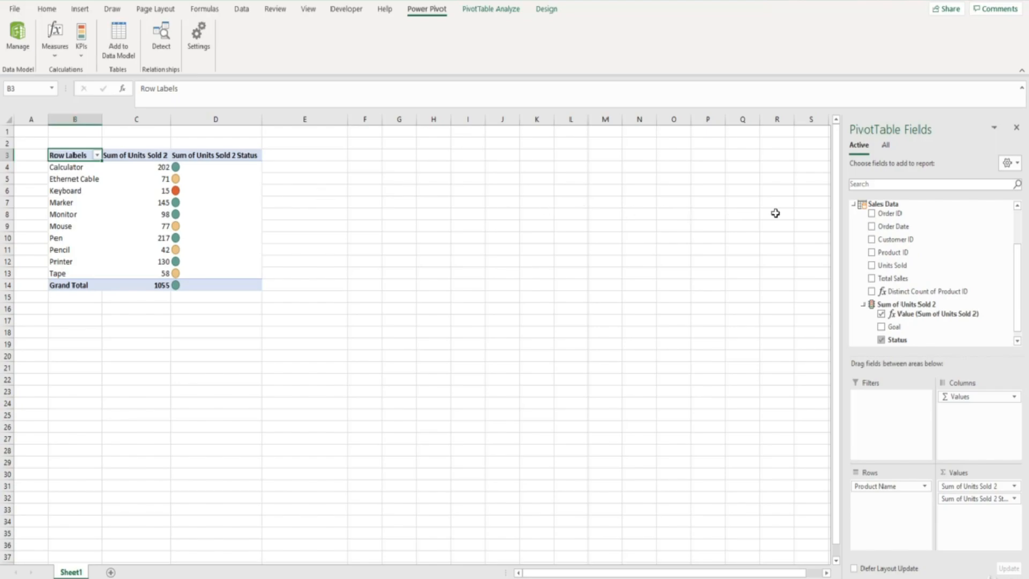
- Remove Product Name from the rows, show all tables, and put Customer Data's City in the PivotTable rows
drag(1022, 272, 1021, 230)
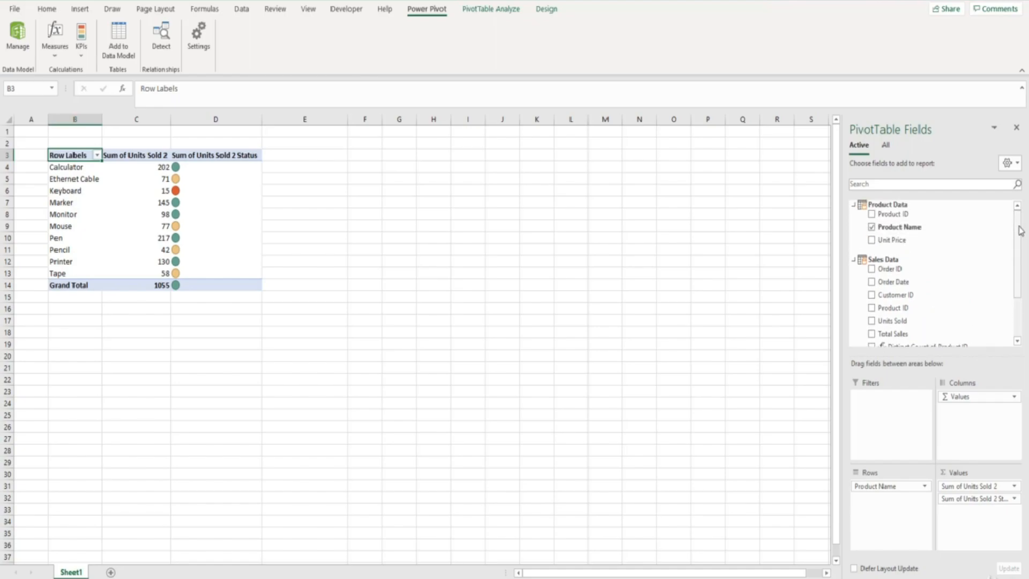
click(872, 226)
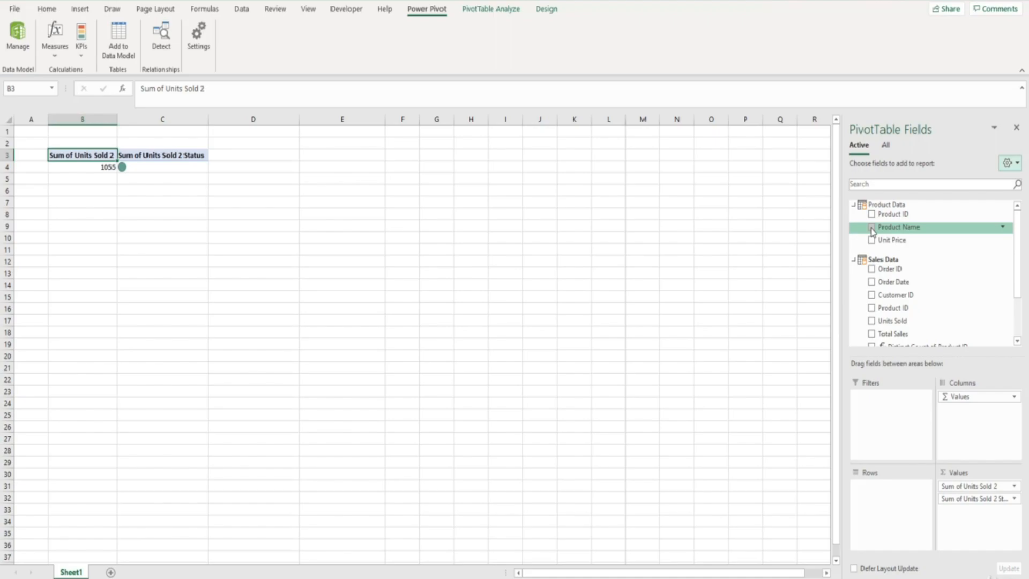
scroll(871, 232, down, 2)
scroll(872, 231, up, 2)
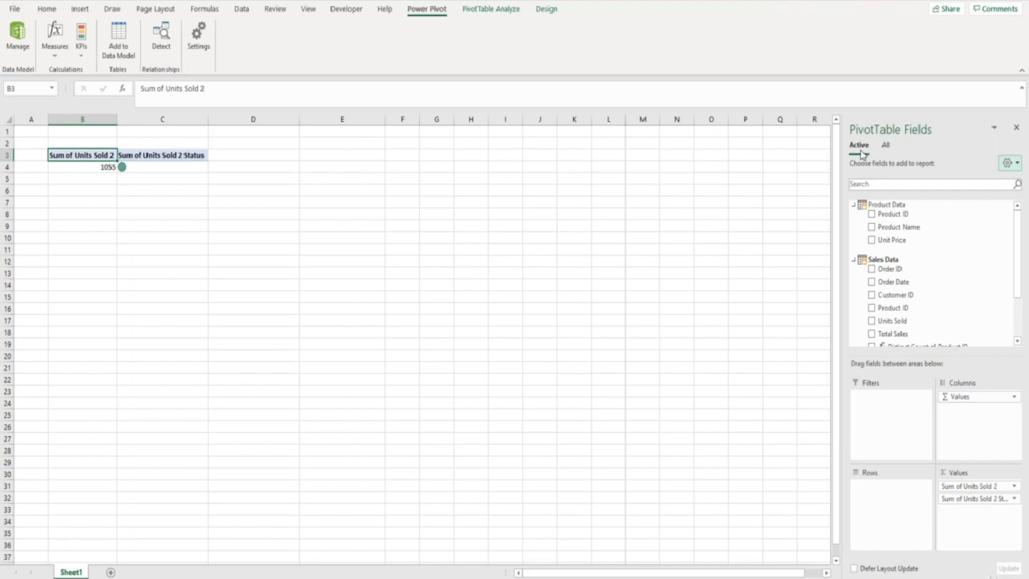
click(885, 151)
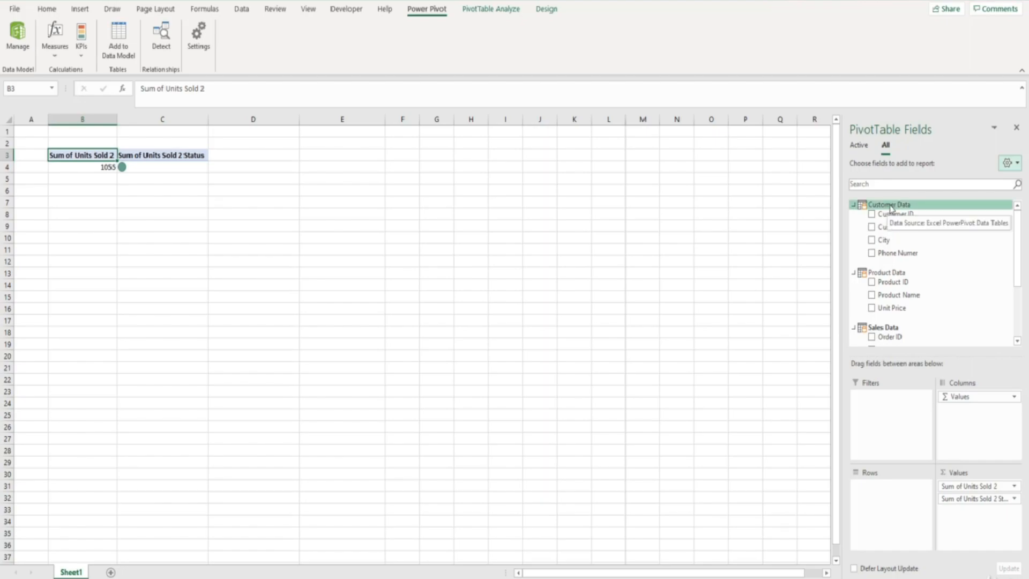
drag(883, 240, 880, 489)
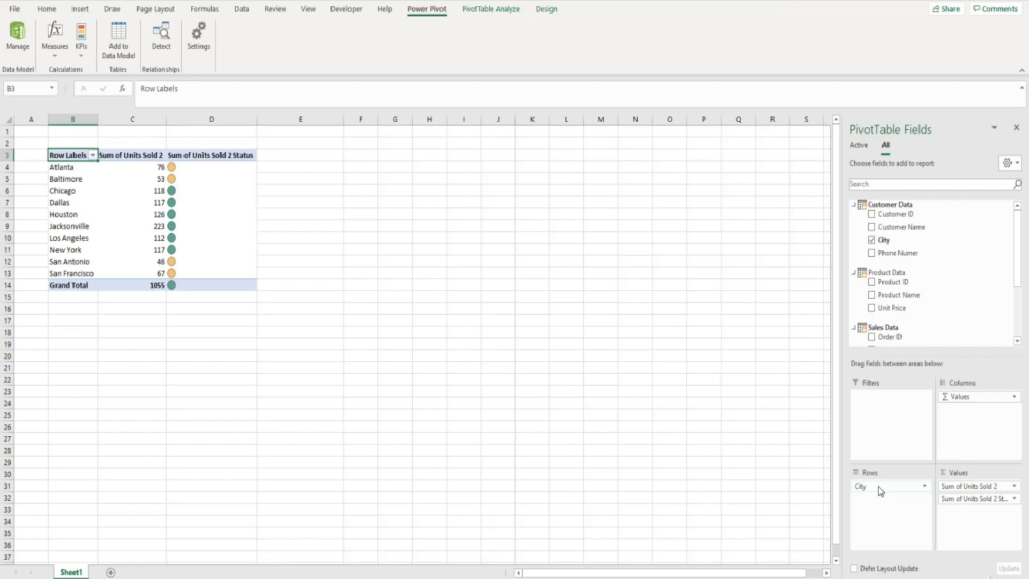
- Open the Sum of Units Sold 2 KPI for editing through the KPI manager
click(81, 43)
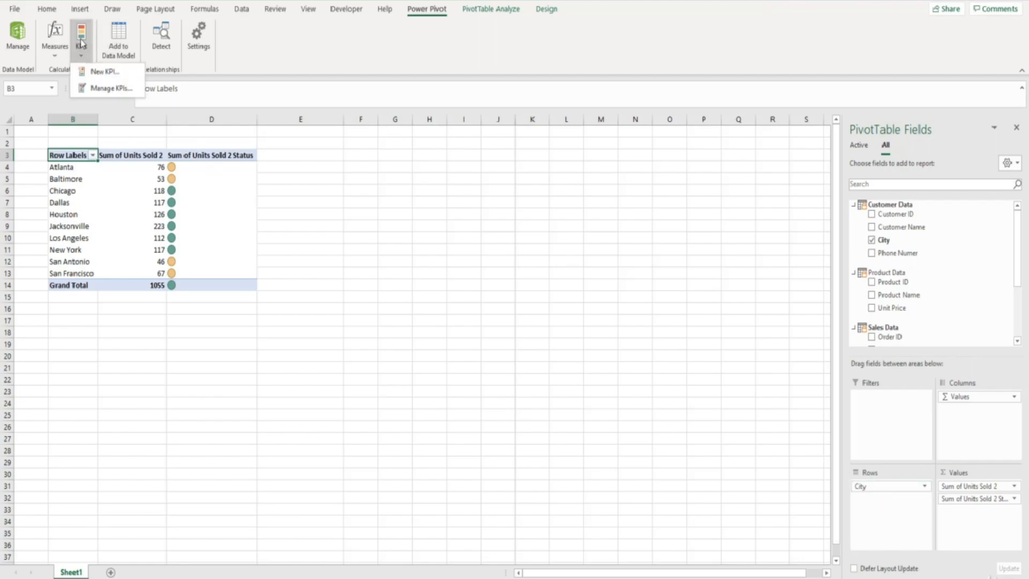
click(97, 89)
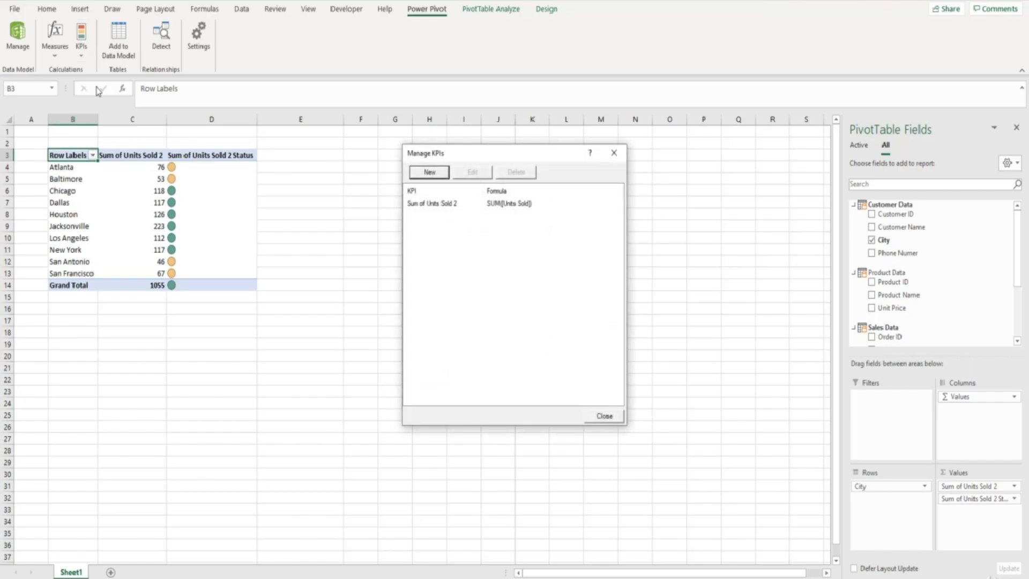
click(425, 207)
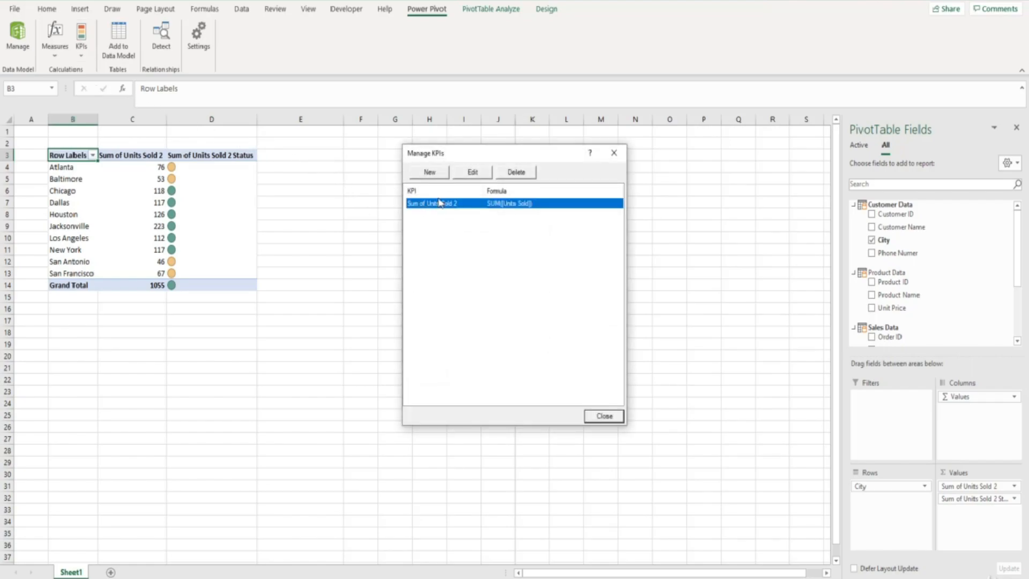
click(464, 172)
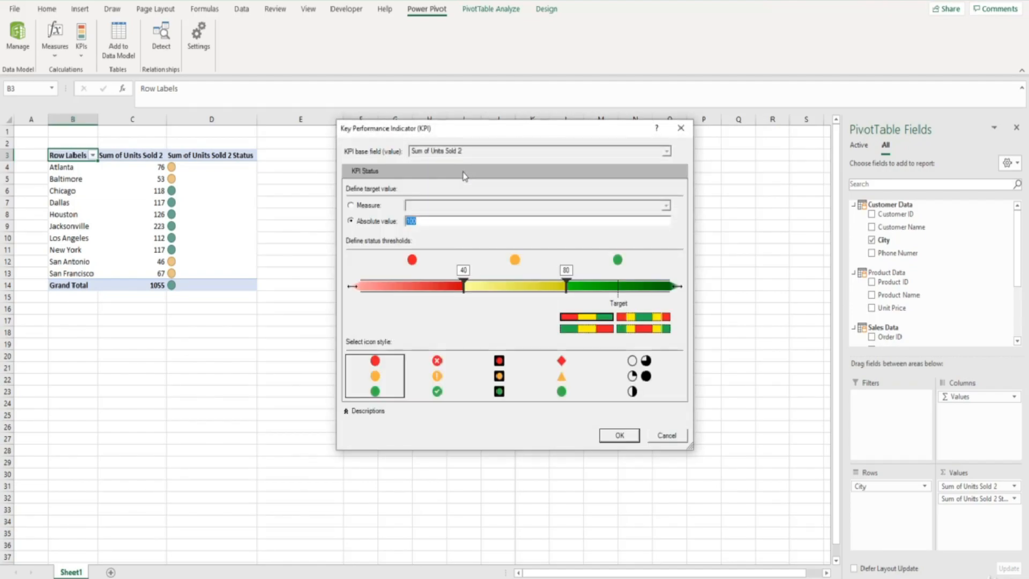